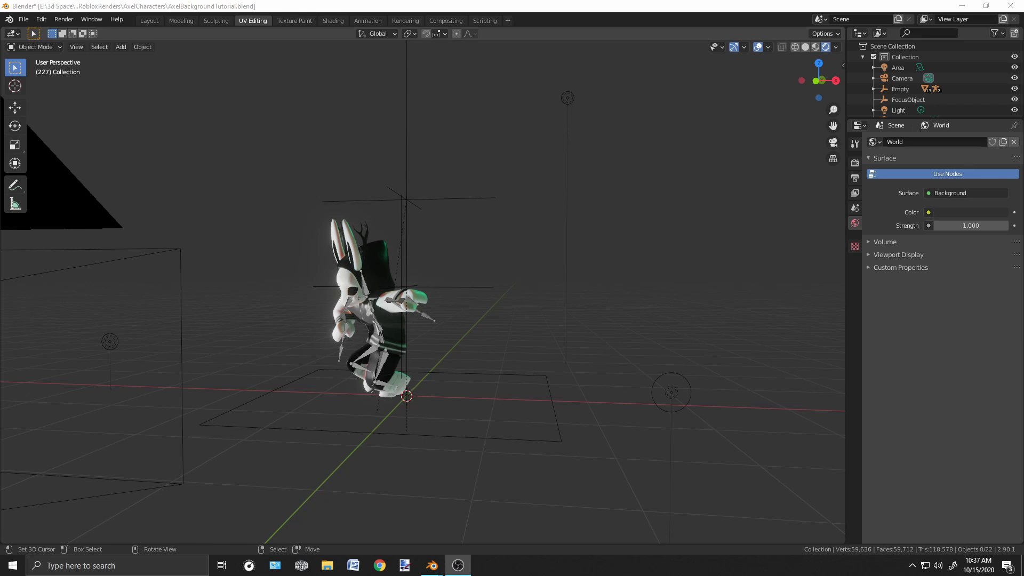
{"action": "middle_click_drag", "start_coordinate": [822, 344], "coordinate": [576, 302]}
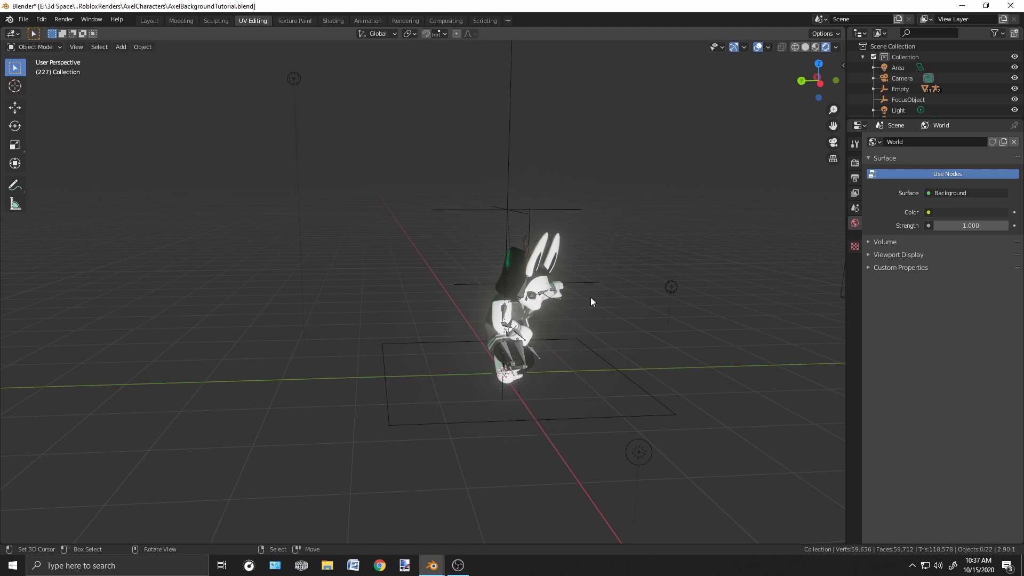
{"action": "middle_click_drag", "start_coordinate": [567, 292], "coordinate": [498, 248]}
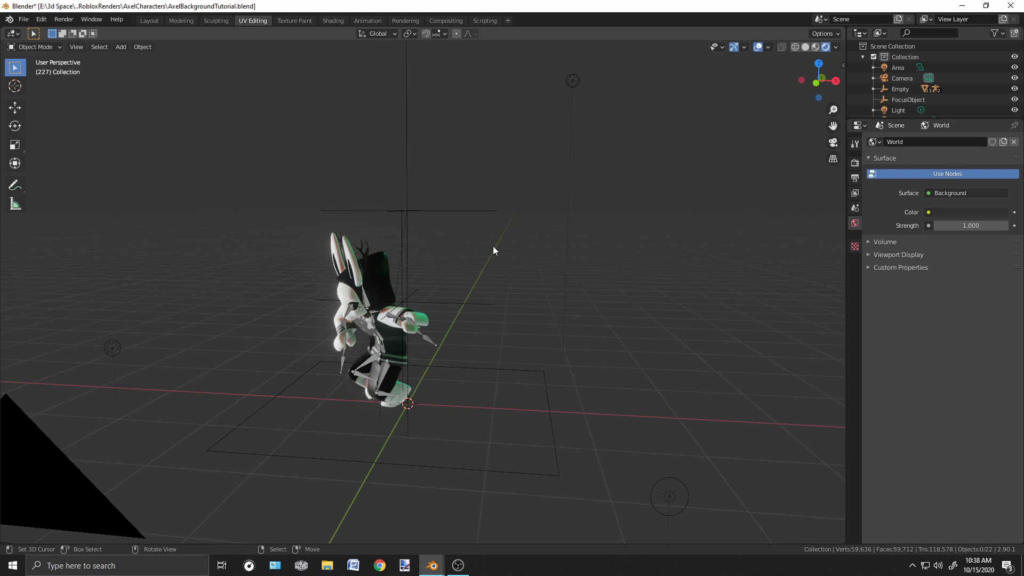
{"action": "middle_click_drag", "start_coordinate": [368, 286], "coordinate": [432, 288]}
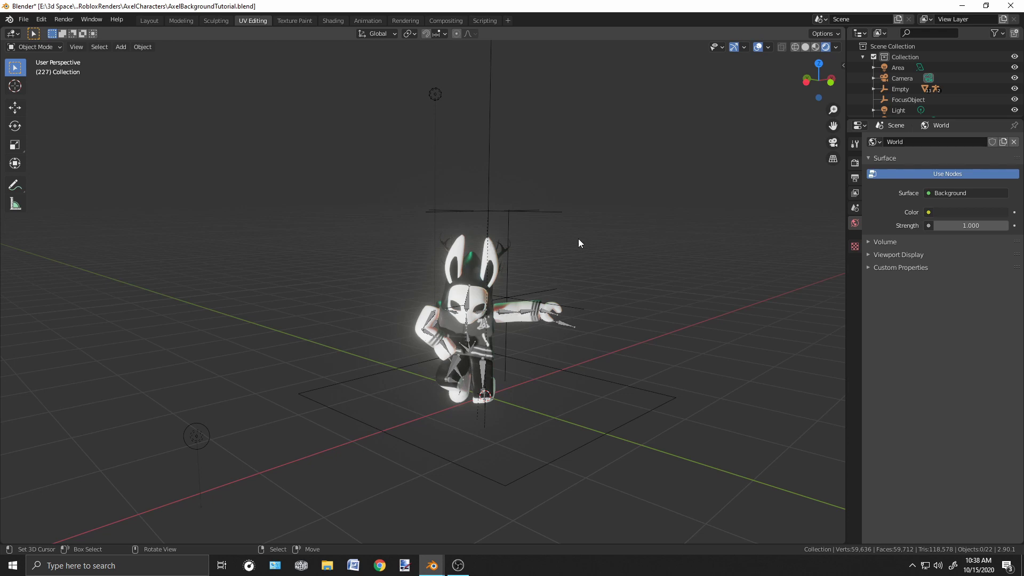
{"action": "middle_click_drag", "start_coordinate": [578, 242], "coordinate": [482, 248]}
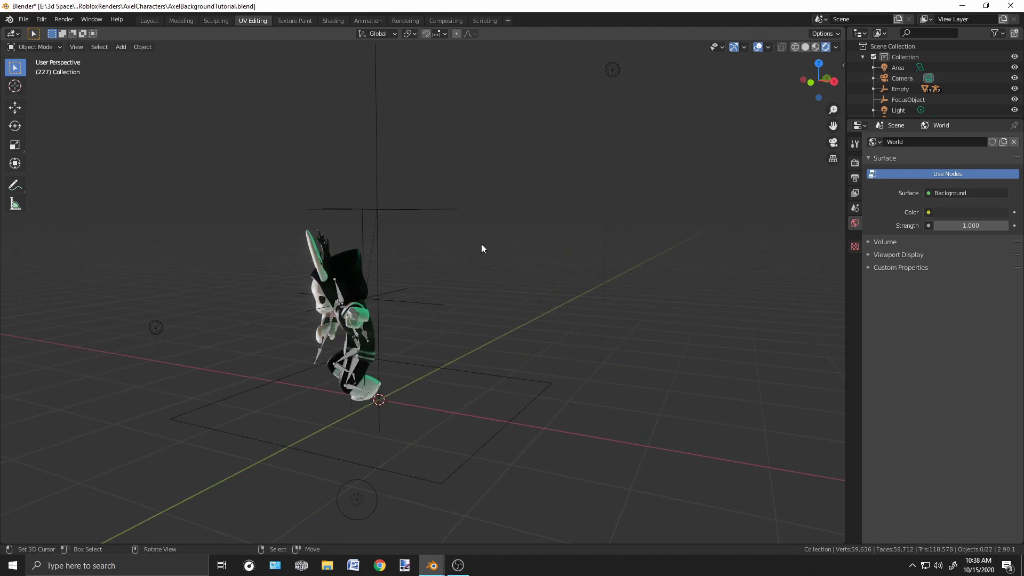
{"action": "middle_click_drag", "start_coordinate": [430, 240], "coordinate": [385, 275]}
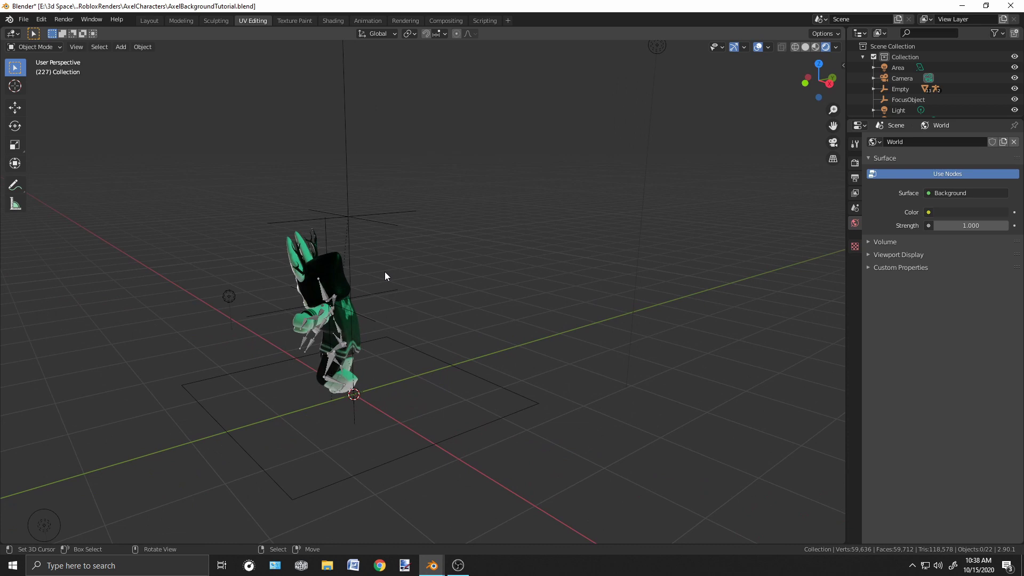
Add a plane mesh at the 3D cursor beneath the character as the backdrop's floor.
{"action": "middle_click_drag", "start_coordinate": [385, 273], "coordinate": [555, 271]}
{"action": "key", "text": "shift+a"}
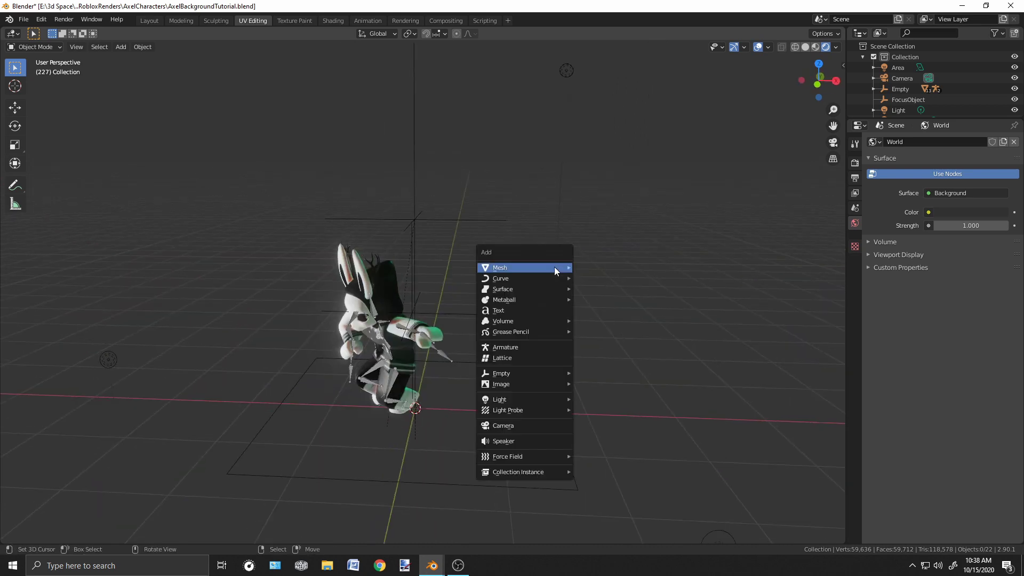
{"action": "mouse_move", "coordinate": [555, 267]}
{"action": "left_click", "coordinate": [592, 267]}
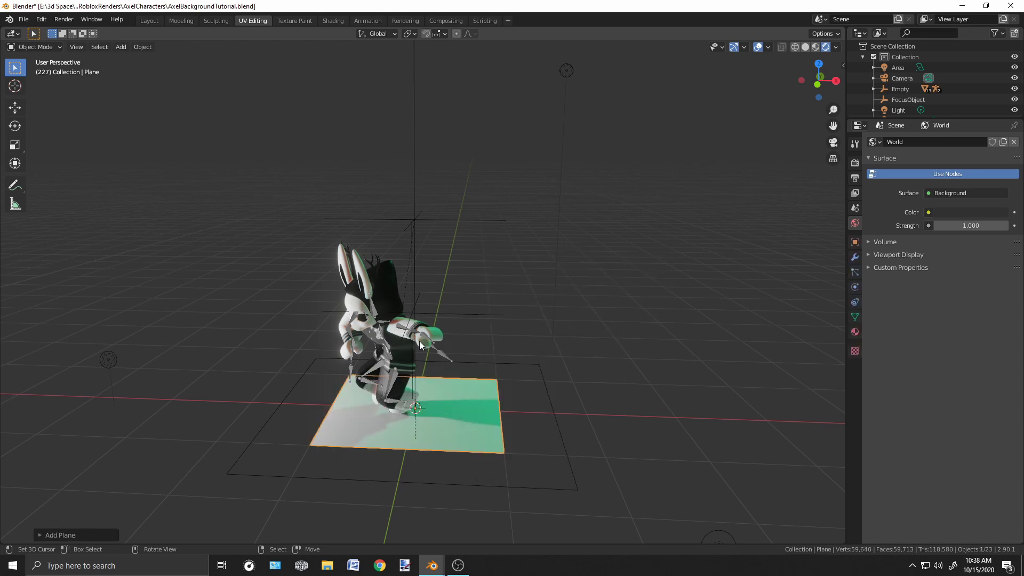
Scale the new plane uniformly by about 4.1 so the floor extends well around the character.
{"action": "middle_click_drag", "start_coordinate": [428, 222], "coordinate": [489, 208]}
{"action": "key", "text": "KP_0"}
{"action": "scroll", "coordinate": [478, 296], "scroll_direction": "up", "scroll_amount": 3}
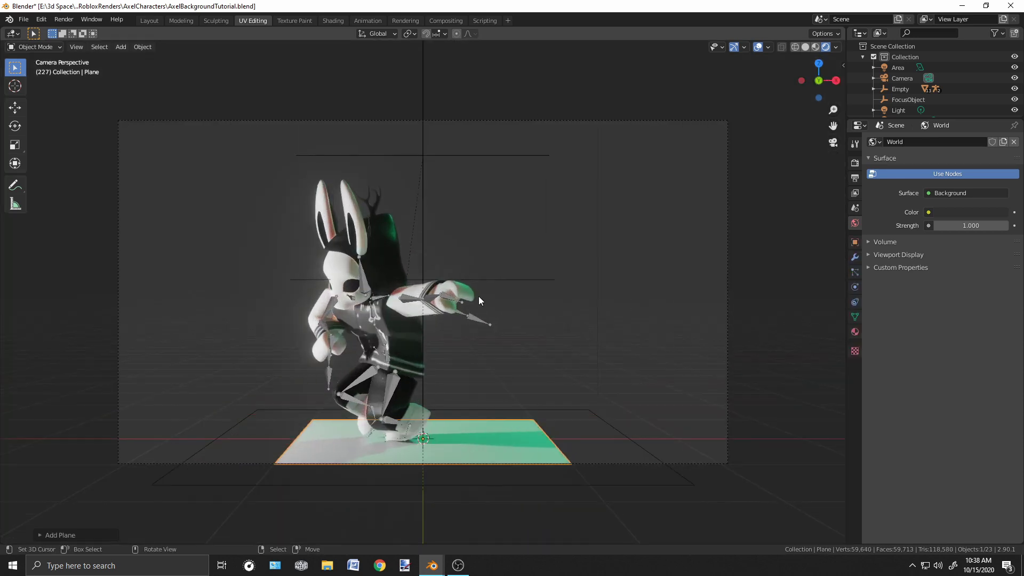
{"action": "scroll", "coordinate": [533, 272], "scroll_direction": "down", "scroll_amount": 3}
{"action": "middle_click_drag", "start_coordinate": [579, 255], "coordinate": [478, 383]}
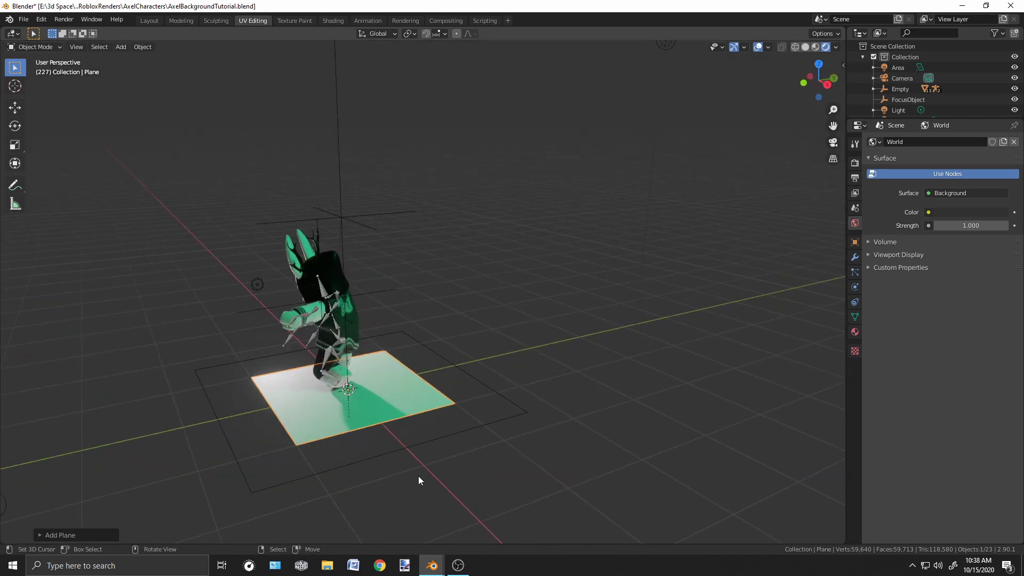
{"action": "middle_click_drag", "start_coordinate": [424, 347], "coordinate": [446, 343]}
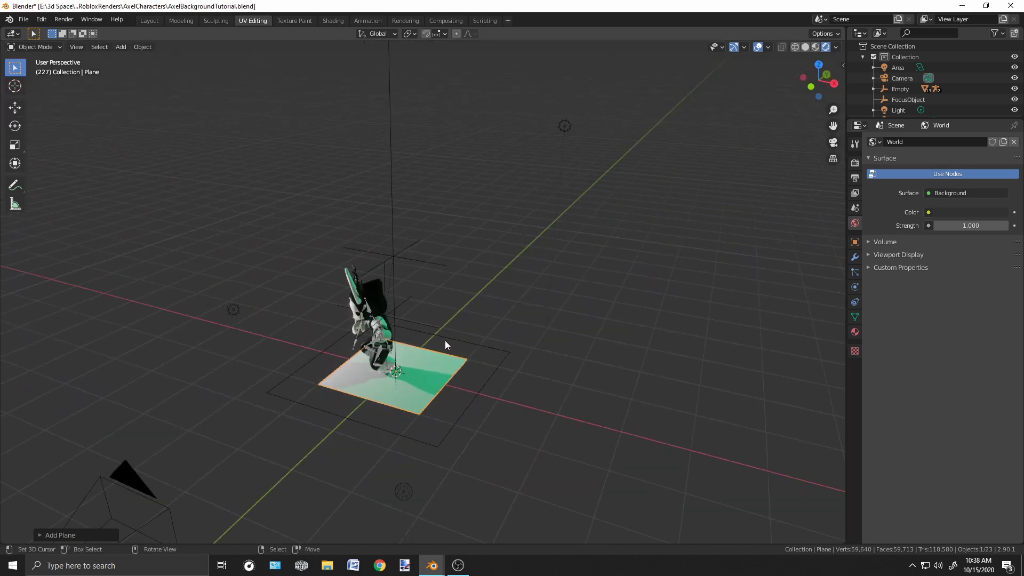
{"action": "key", "text": "s"}
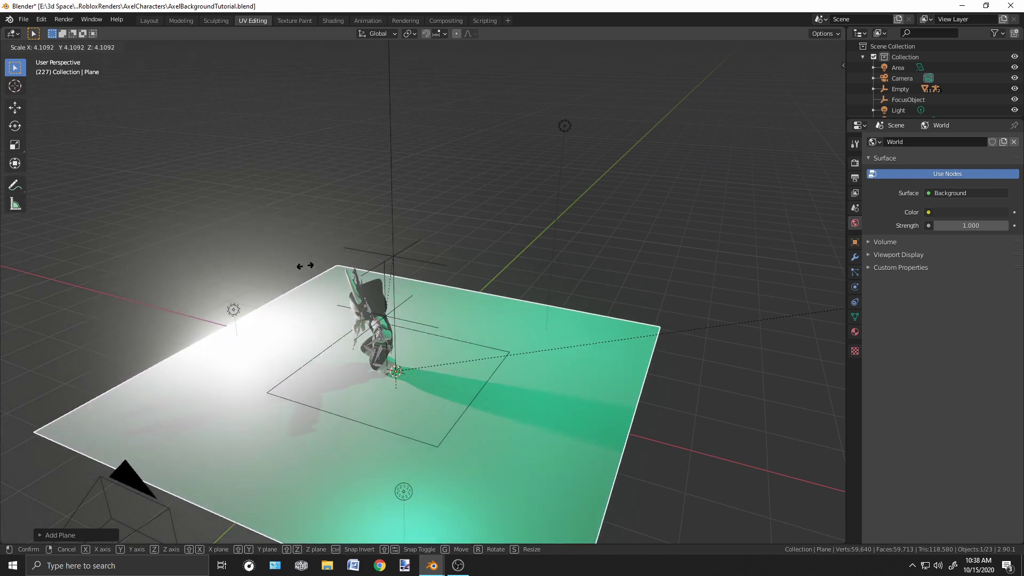
{"action": "left_click", "coordinate": [308, 263]}
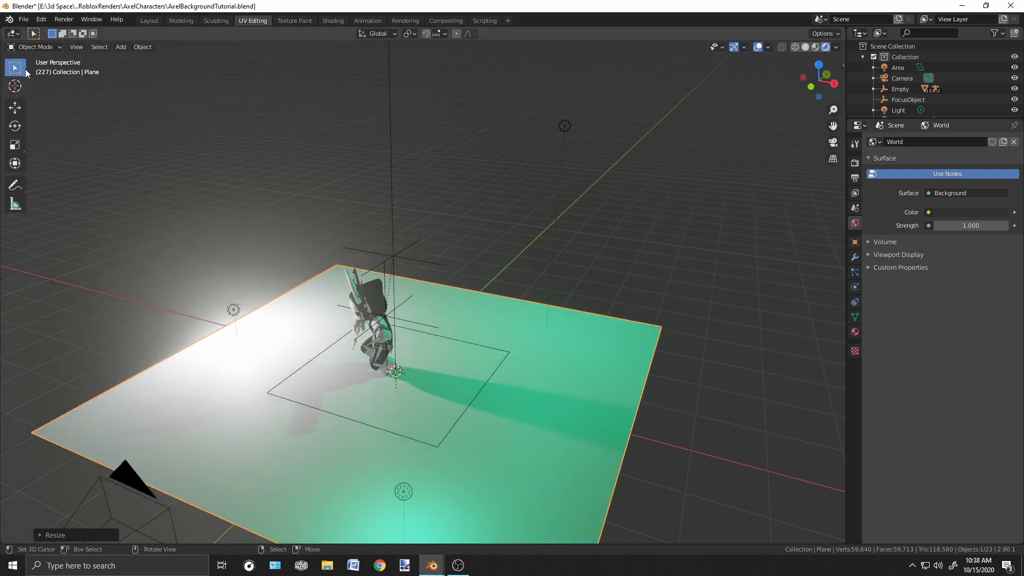
Enter Edit Mode on the plane and select the two vertices of its edge behind the character in vertex select mode.
{"action": "middle_click_drag", "start_coordinate": [299, 174], "coordinate": [365, 253]}
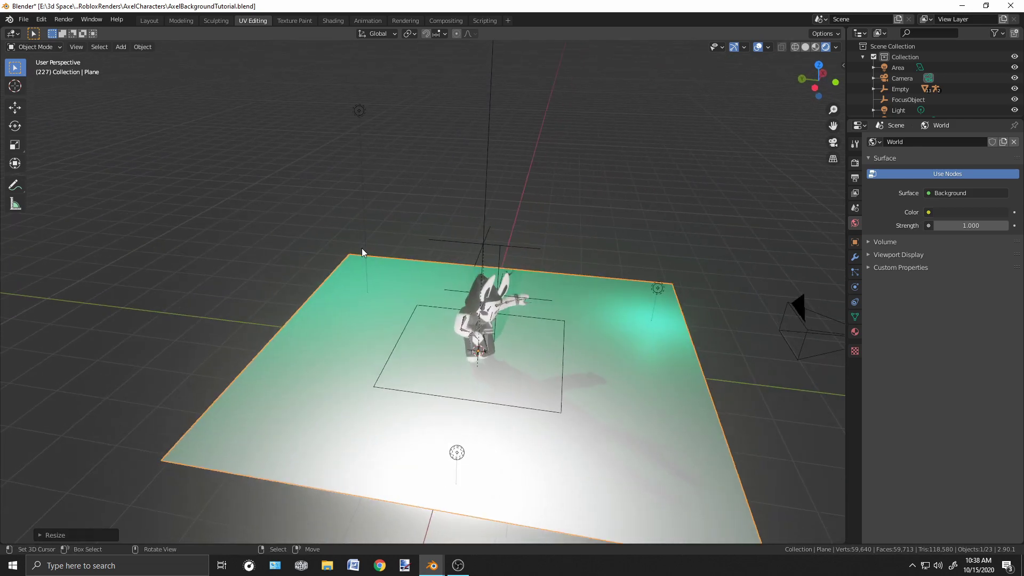
{"action": "left_click", "coordinate": [35, 47]}
{"action": "left_click", "coordinate": [40, 71]}
{"action": "middle_click_drag", "start_coordinate": [371, 192], "coordinate": [233, 326]}
{"action": "key", "text": "a"}
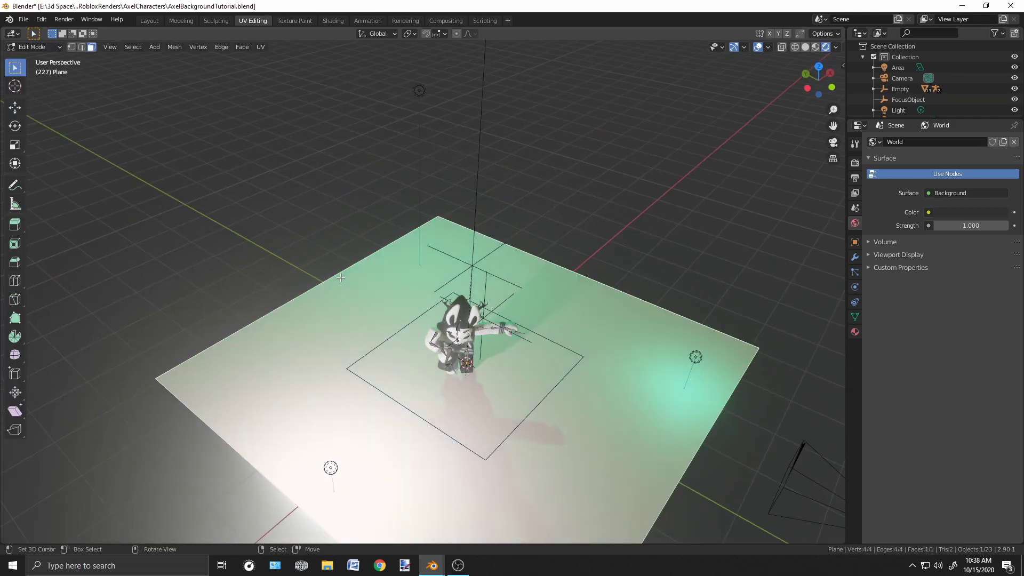
{"action": "left_click", "coordinate": [71, 47]}
{"action": "left_click", "coordinate": [156, 379]}
{"action": "left_click", "coordinate": [439, 210], "text": "shift"}
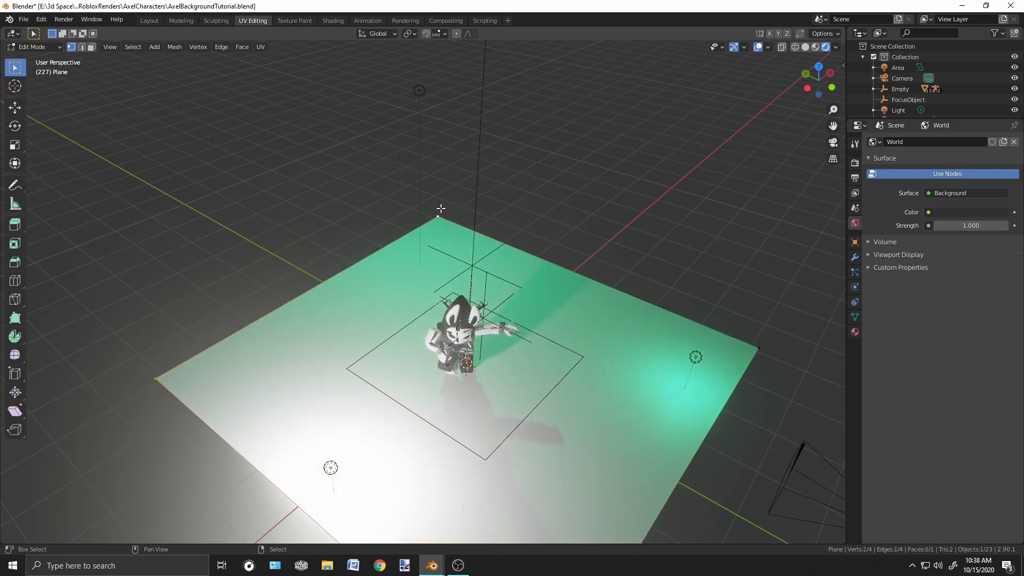
Try to form a curved backdrop by extruding the floor's back edge upward in several short segments from the right side view.
{"action": "middle_click_drag", "start_coordinate": [440, 208], "coordinate": [434, 440]}
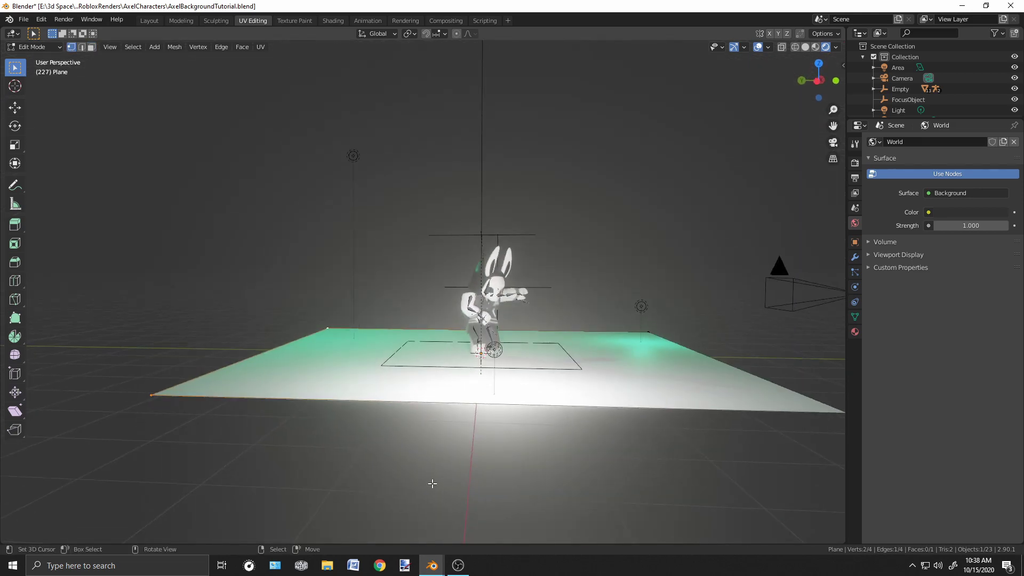
{"action": "key", "text": "e"}
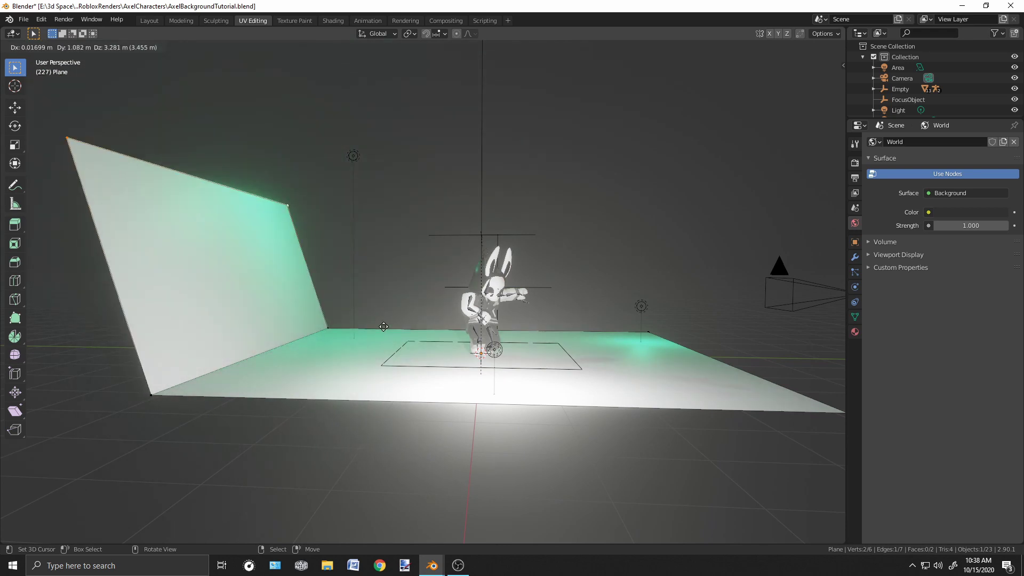
{"action": "key", "text": "Escape"}
{"action": "key", "text": "KP_3"}
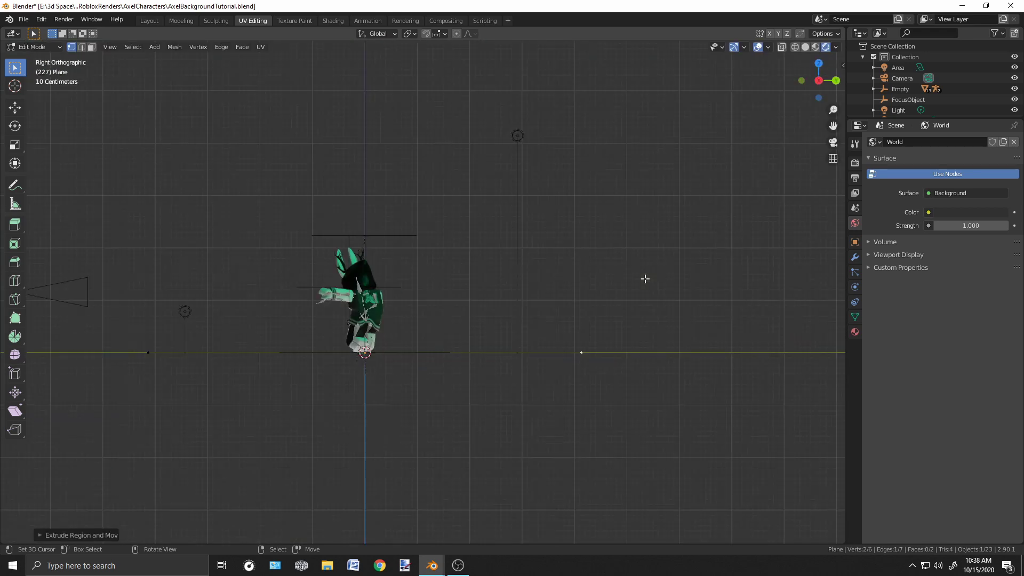
{"action": "key", "text": "g"}
{"action": "left_click", "coordinate": [595, 443]}
{"action": "key", "text": "e"}
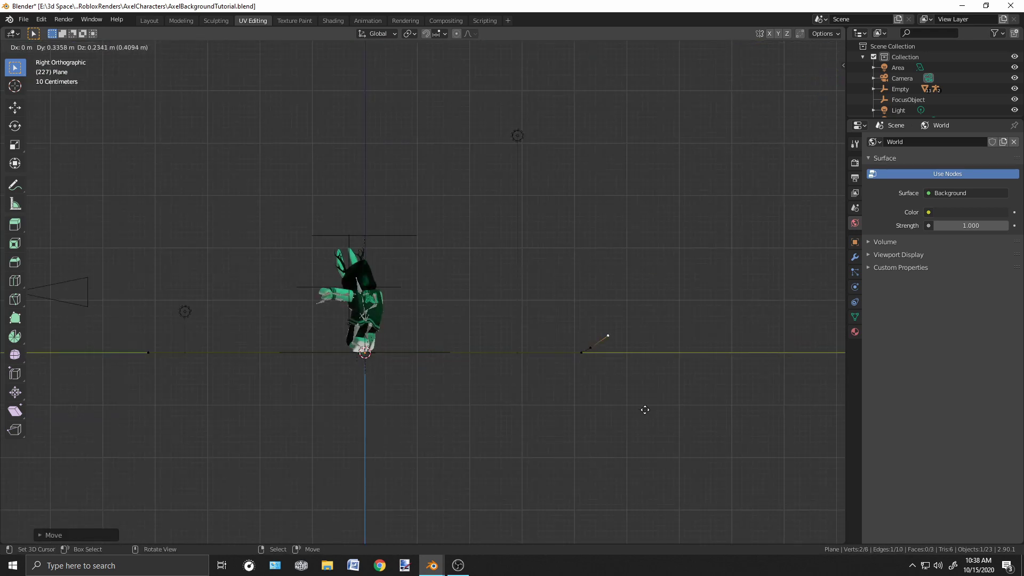
{"action": "left_click", "coordinate": [646, 411]}
{"action": "key", "text": "g"}
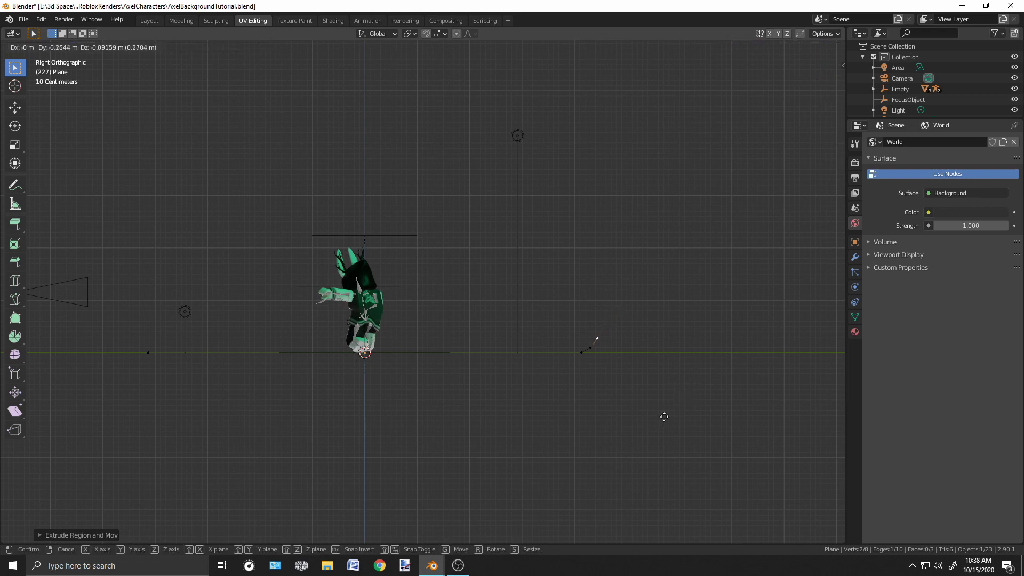
{"action": "left_click", "coordinate": [663, 416]}
{"action": "key", "text": "e"}
{"action": "left_click", "coordinate": [655, 392]}
{"action": "middle_click_drag", "start_coordinate": [655, 392], "coordinate": [624, 393]}
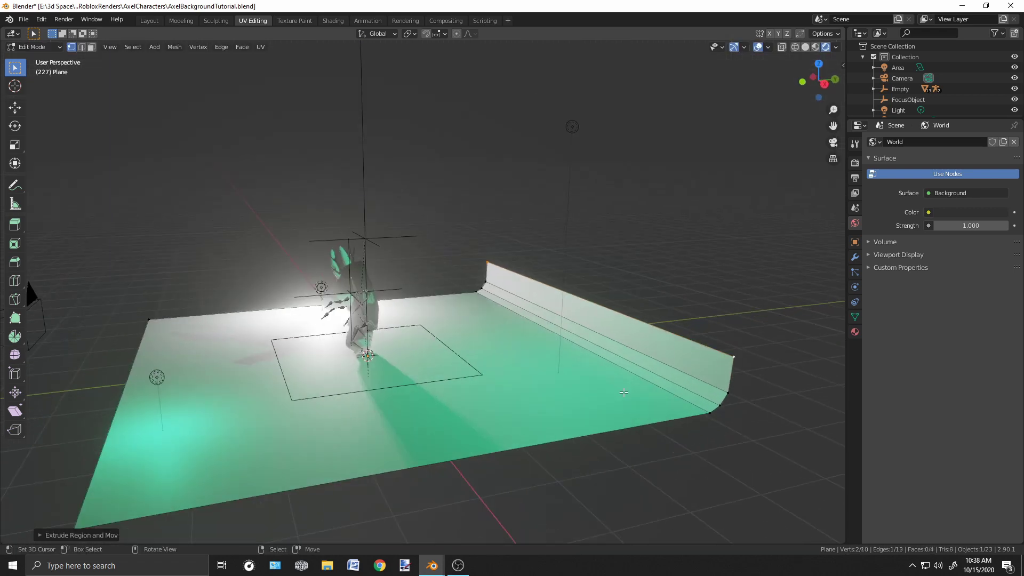
Undo the segmented extrusions on the floor plane's back edge.
{"action": "key", "text": "ctrl+z"}
{"action": "key", "text": "ctrl+z"}
{"action": "key", "text": "ctrl+z"}
{"action": "key", "text": "ctrl+z"}
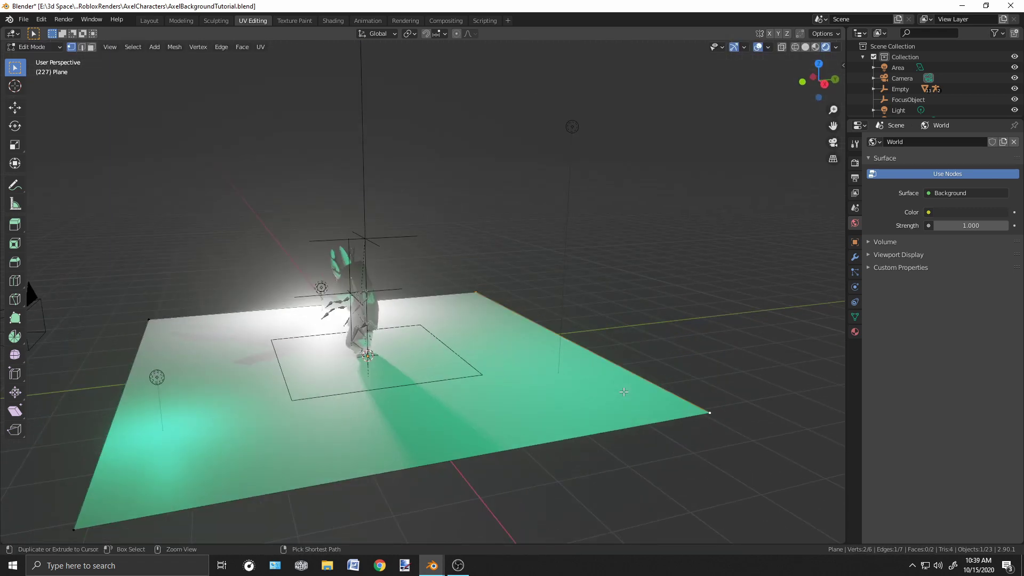
{"action": "key", "text": "ctrl+z"}
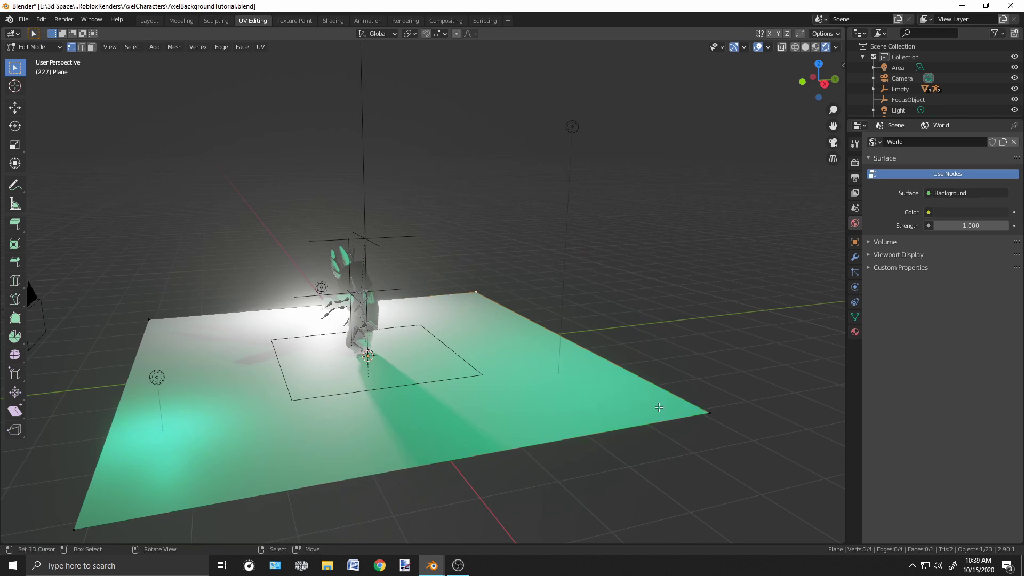
Select the floor's whole back edge again and extrude it about 7.4 m straight up along Z as a wall.
{"action": "left_click", "coordinate": [722, 416], "text": "shift"}
{"action": "key", "text": "e"}
{"action": "key", "text": "z"}
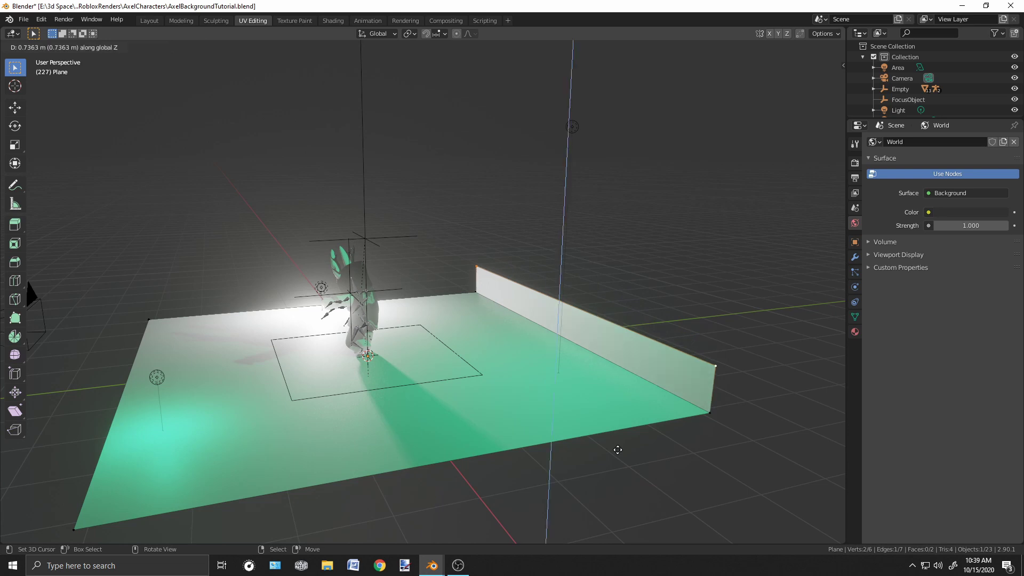
{"action": "left_click", "coordinate": [587, 104]}
Bevel the edge where the floor meets the wall with 6 segments and a width of about 0.35 m.
{"action": "scroll", "coordinate": [581, 219], "scroll_direction": "down", "scroll_amount": 4}
{"action": "middle_click_drag", "start_coordinate": [355, 283], "coordinate": [409, 297]}
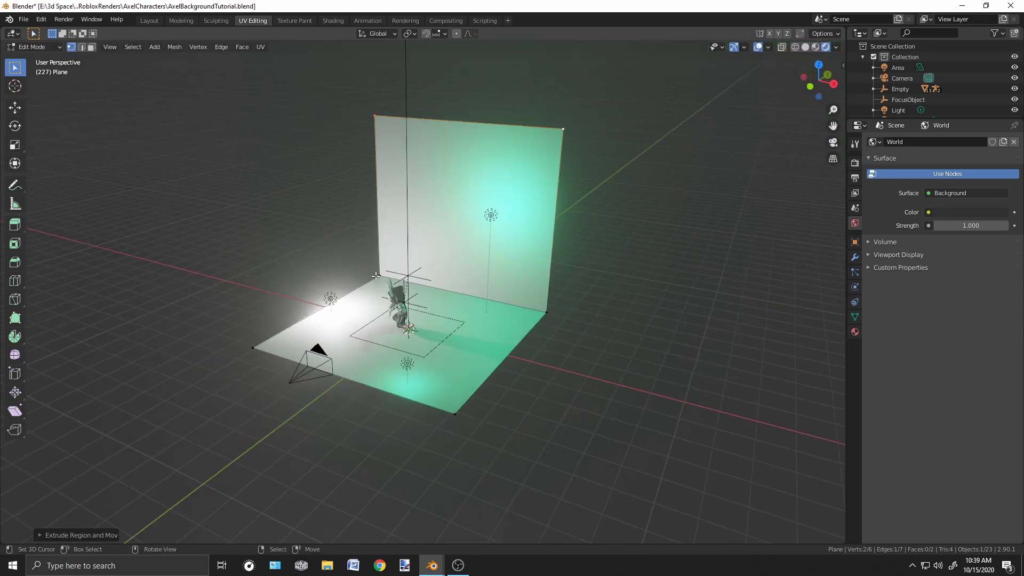
{"action": "middle_click_drag", "start_coordinate": [630, 338], "coordinate": [583, 339]}
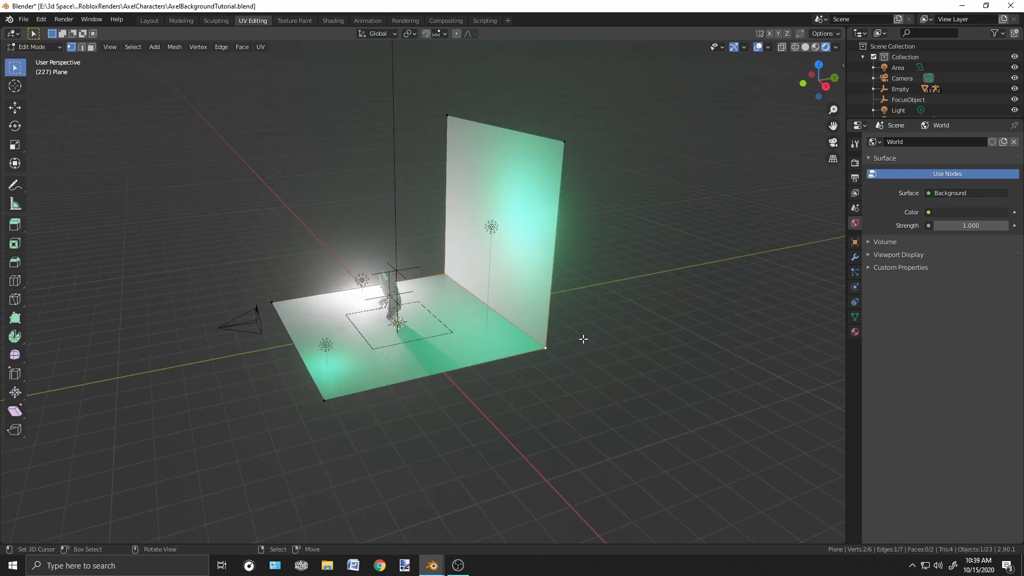
{"action": "key", "text": "ctrl+b"}
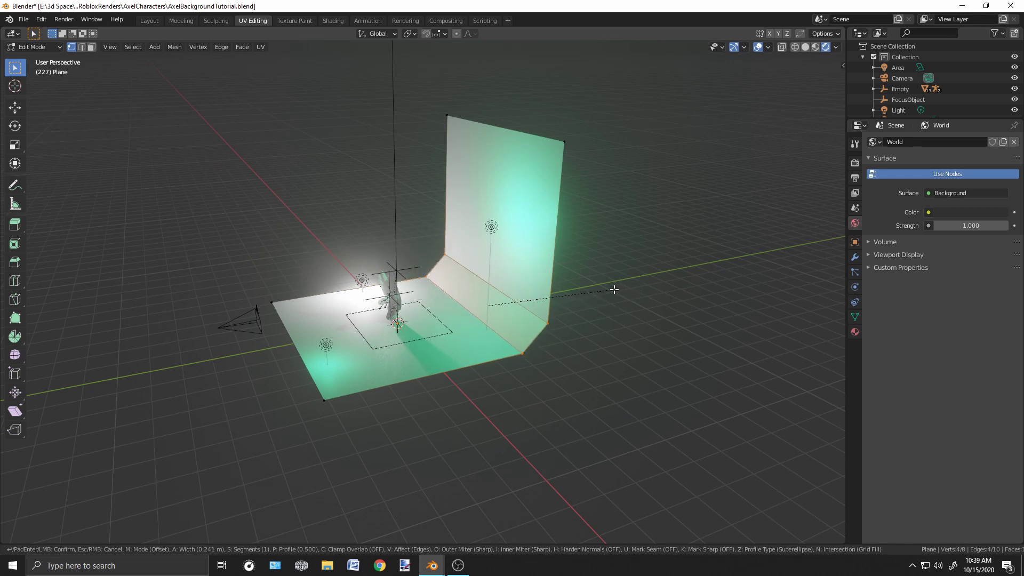
{"action": "scroll", "coordinate": [621, 288], "scroll_direction": "up", "scroll_amount": 2}
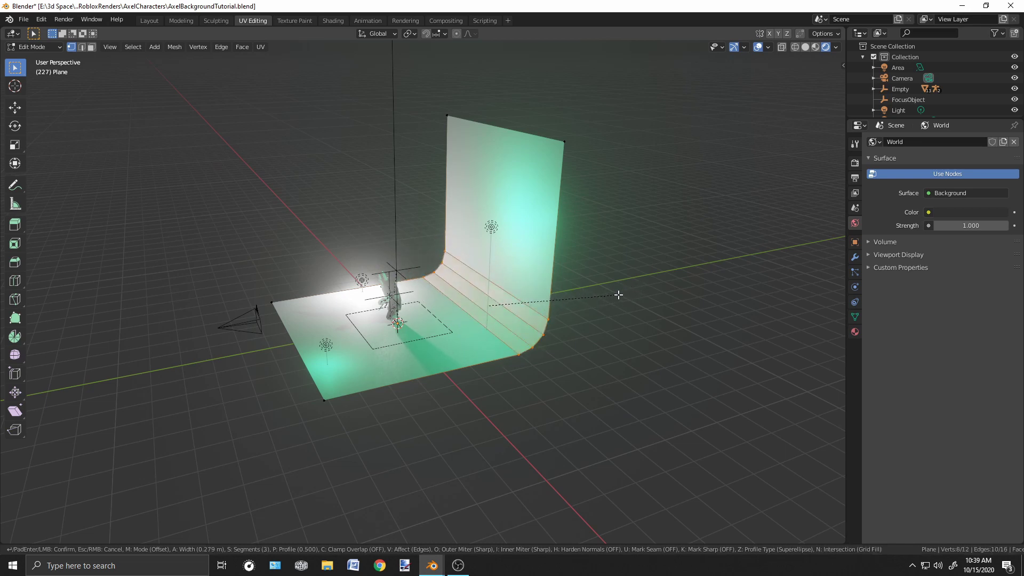
{"action": "scroll", "coordinate": [643, 291], "scroll_direction": "up", "scroll_amount": 1}
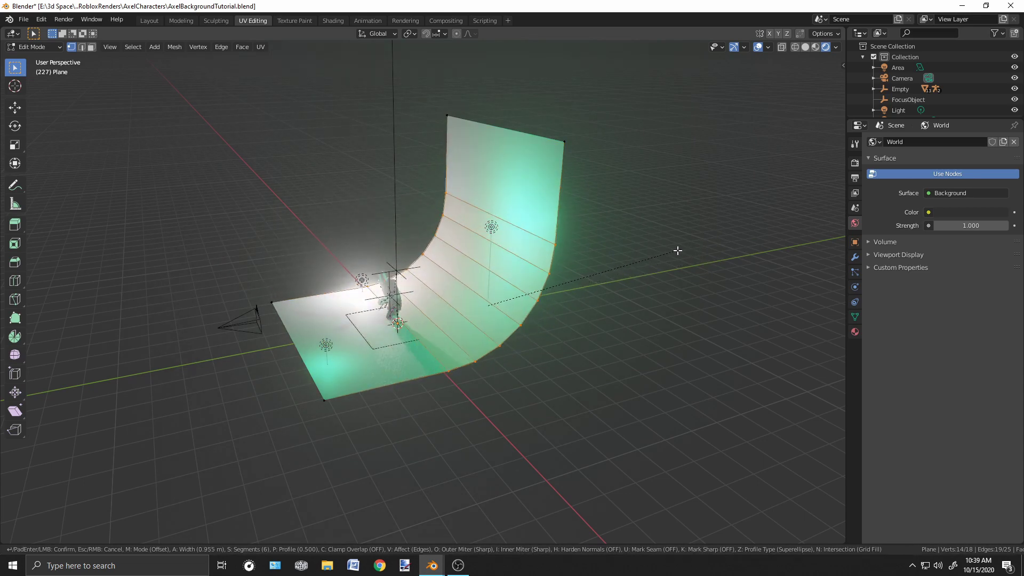
{"action": "left_click", "coordinate": [623, 277]}
Select the entire backdrop mesh and scale it wider along the global X axis to extend beyond the camera frame.
{"action": "middle_click_drag", "start_coordinate": [622, 278], "coordinate": [350, 387]}
{"action": "key", "text": "a"}
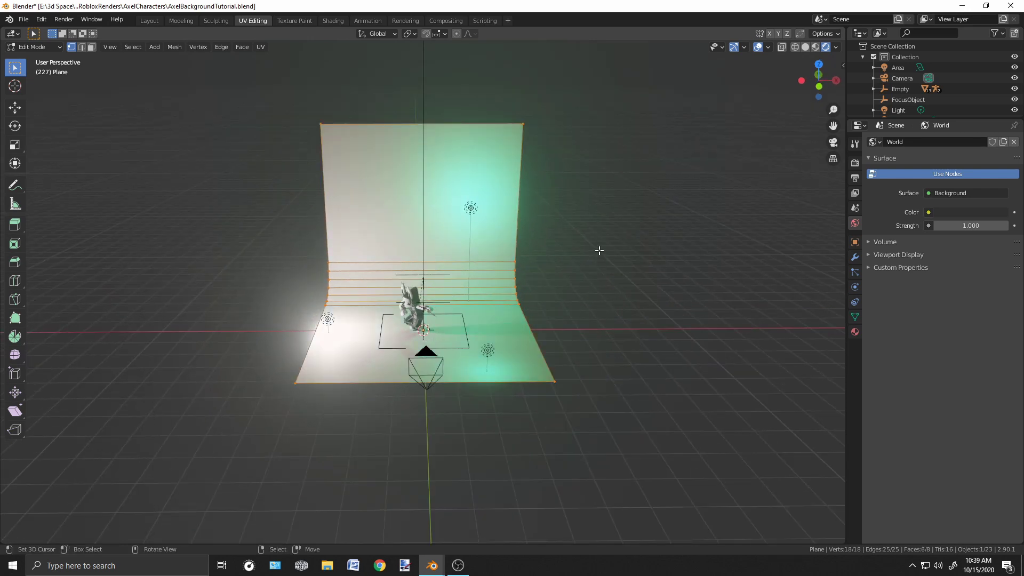
{"action": "key", "text": "KP_0"}
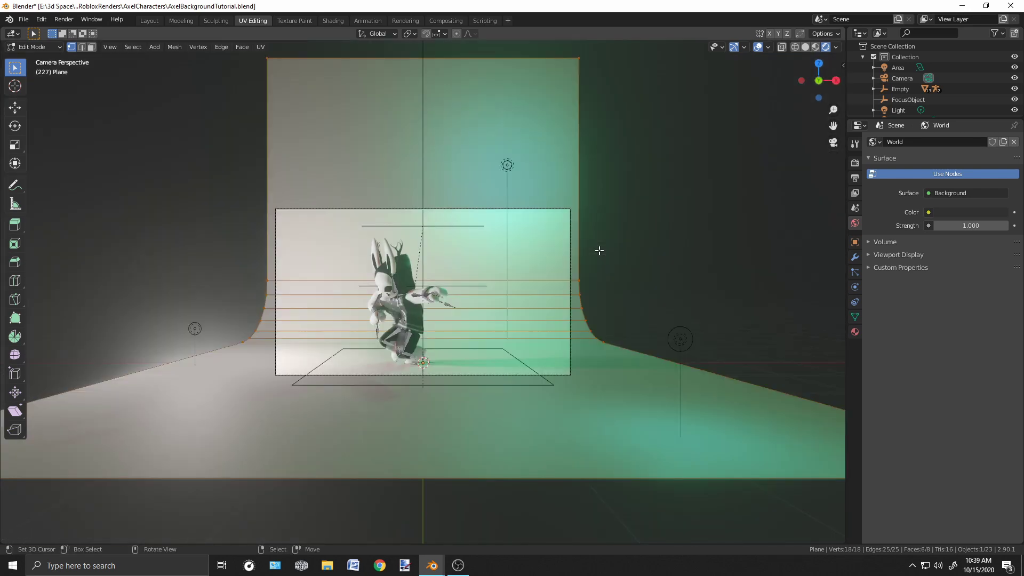
{"action": "scroll", "coordinate": [564, 287], "scroll_direction": "down", "scroll_amount": 2}
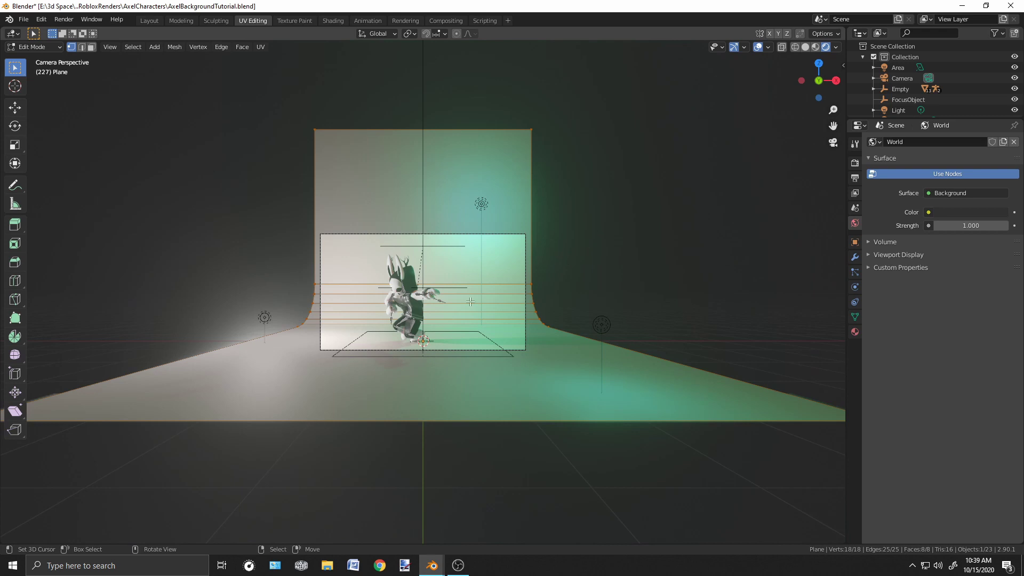
{"action": "middle_click_drag", "start_coordinate": [496, 264], "coordinate": [580, 330]}
{"action": "key", "text": "s"}
{"action": "key", "text": "x"}
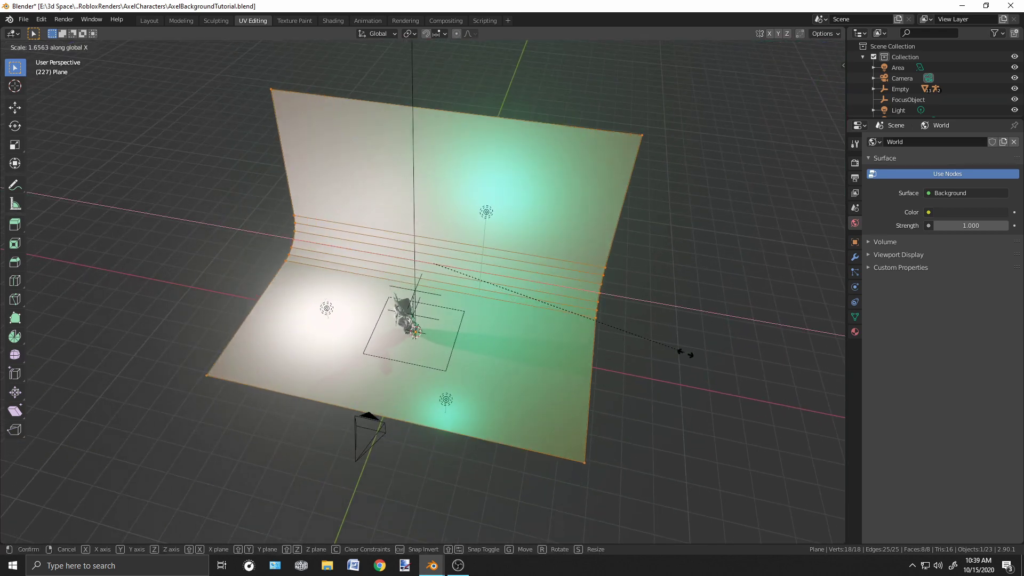
{"action": "left_click", "coordinate": [726, 366]}
Shade the backdrop smooth in Object Mode and check it through the camera view.
{"action": "middle_click_drag", "start_coordinate": [685, 322], "coordinate": [587, 251]}
{"action": "left_click", "coordinate": [33, 47]}
{"action": "left_click", "coordinate": [42, 55]}
{"action": "middle_click_drag", "start_coordinate": [165, 100], "coordinate": [551, 148]}
{"action": "left_click", "coordinate": [552, 147]}
{"action": "left_click", "coordinate": [142, 46]}
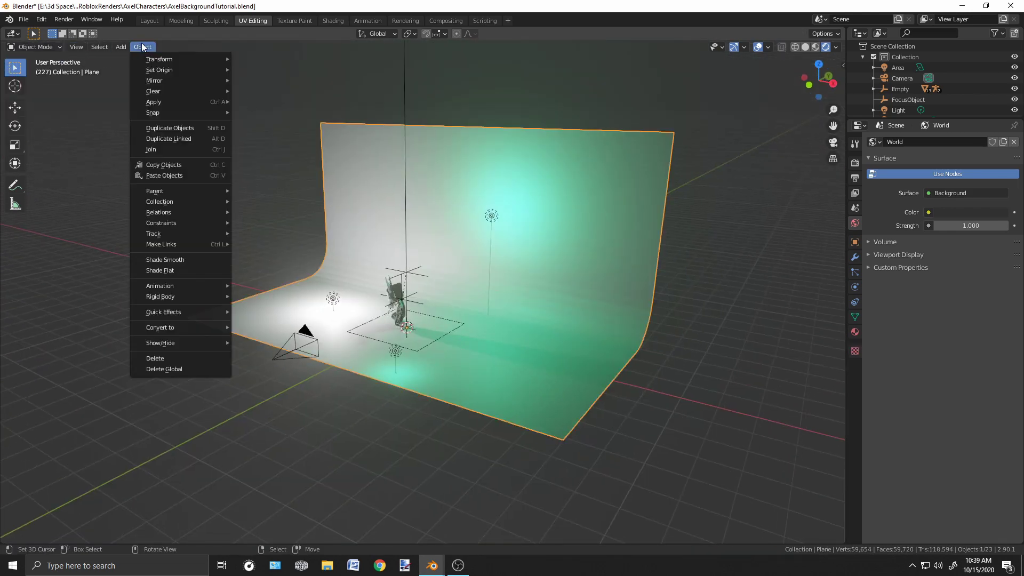
{"action": "left_click", "coordinate": [169, 262]}
{"action": "middle_click_drag", "start_coordinate": [83, 246], "coordinate": [317, 274]}
{"action": "key", "text": "KP_0"}
{"action": "scroll", "coordinate": [435, 285], "scroll_direction": "up", "scroll_amount": 3}
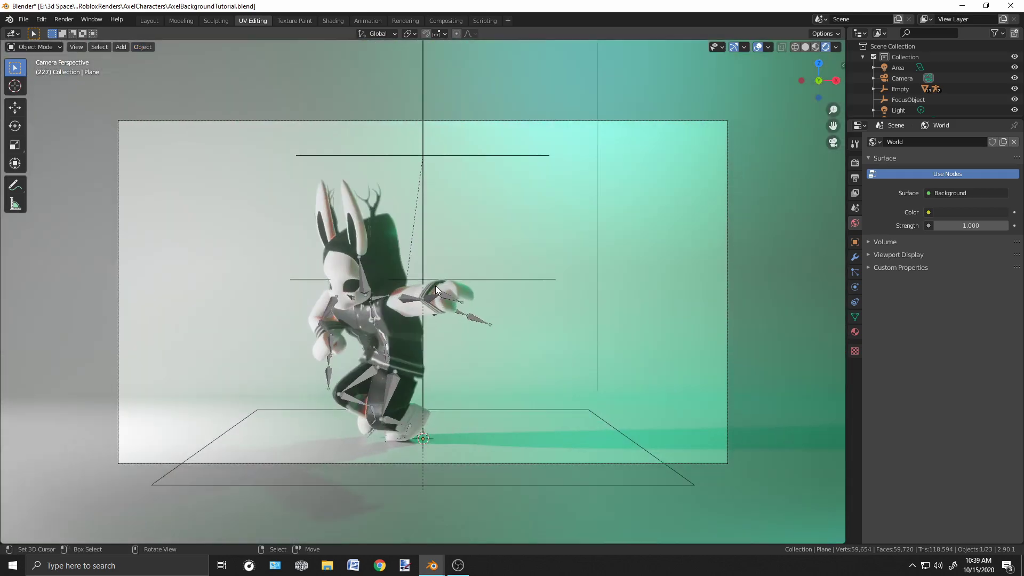
Split the 3D viewport in two, make the new area a Shader Editor and hide its sidebar.
{"action": "scroll", "coordinate": [453, 280], "scroll_direction": "down", "scroll_amount": 2}
{"action": "middle_click_drag", "start_coordinate": [452, 280], "coordinate": [577, 177]}
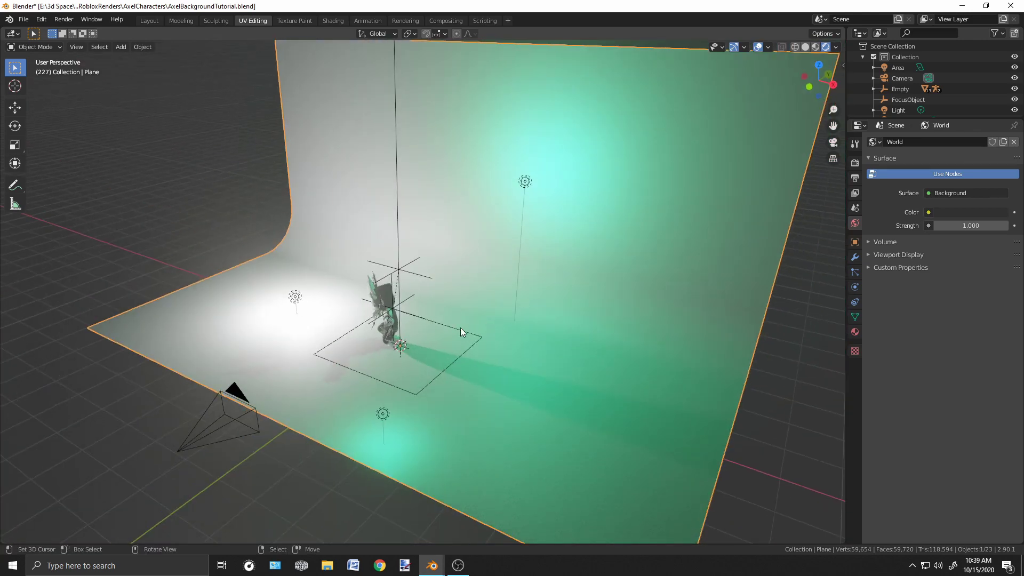
{"action": "left_click_drag", "start_coordinate": [843, 27], "coordinate": [525, 40]}
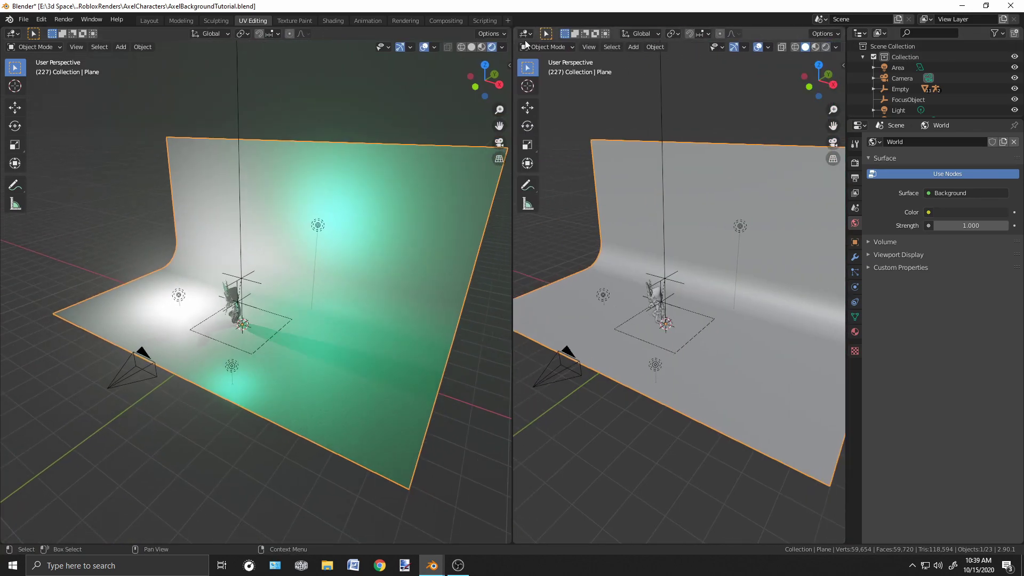
{"action": "left_click", "coordinate": [525, 33]}
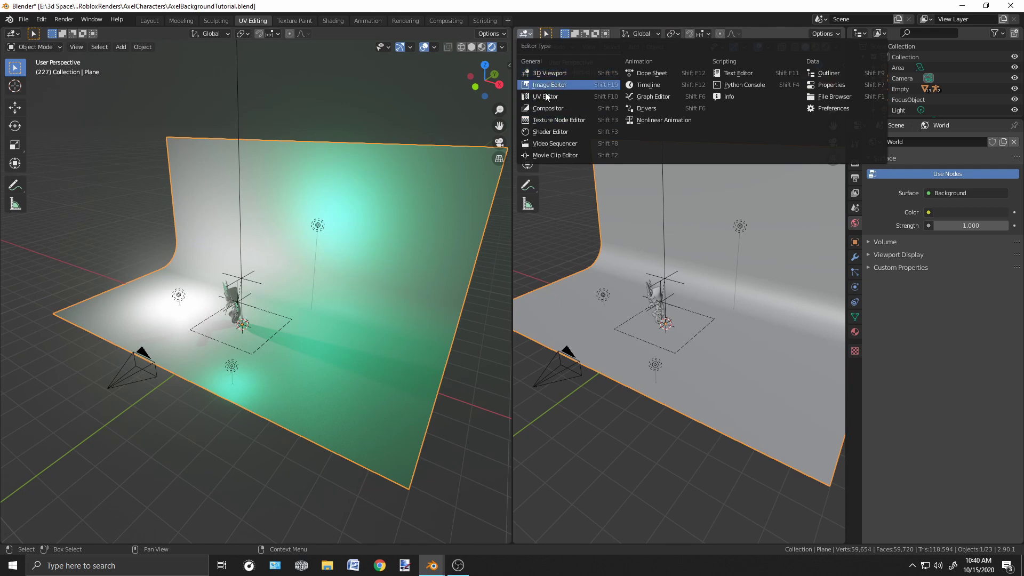
{"action": "left_click", "coordinate": [547, 132]}
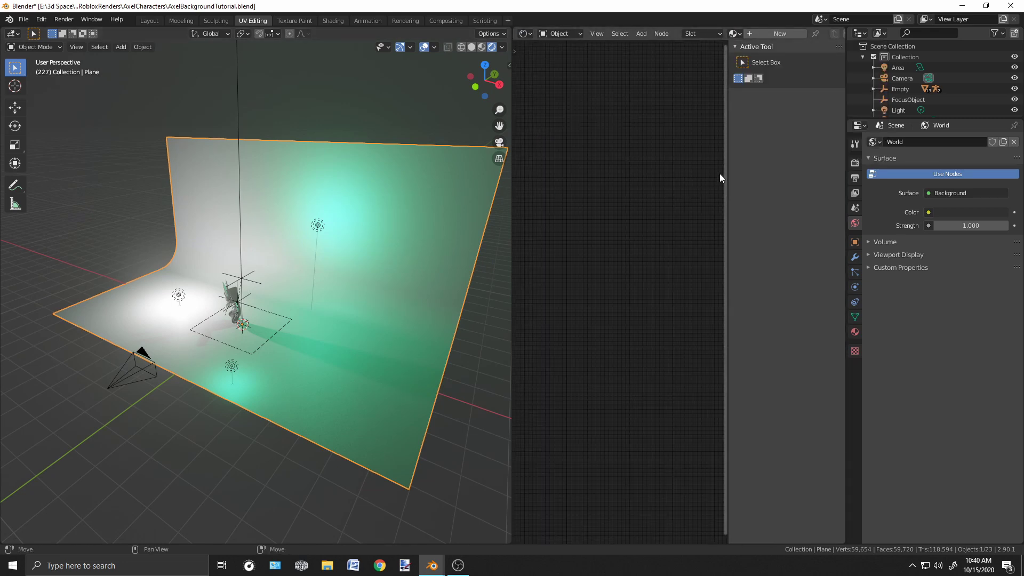
{"action": "key", "text": "n"}
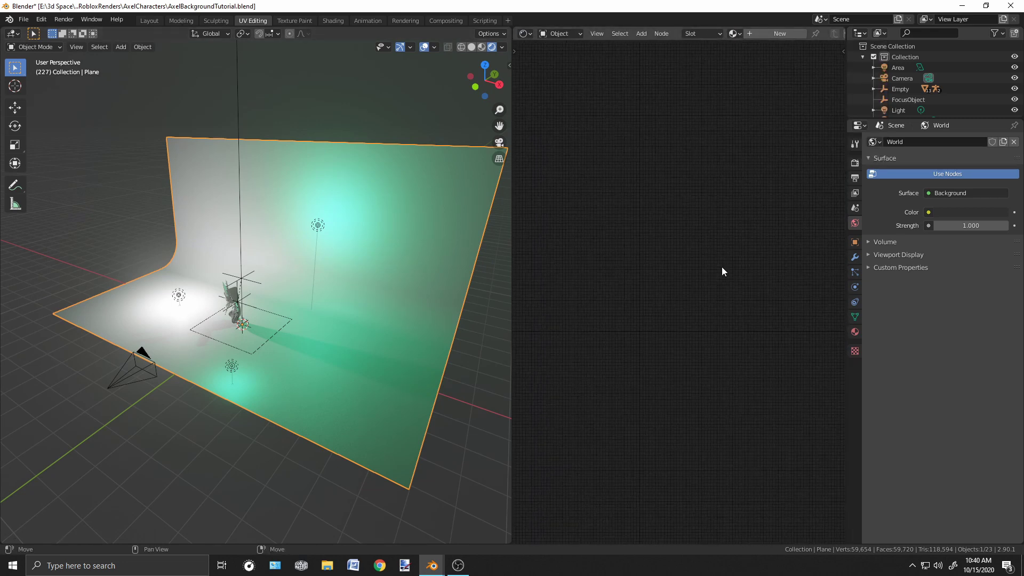
Create a new material for the backdrop plane and bring its Principled BSDF node into close view.
{"action": "left_click", "coordinate": [855, 331]}
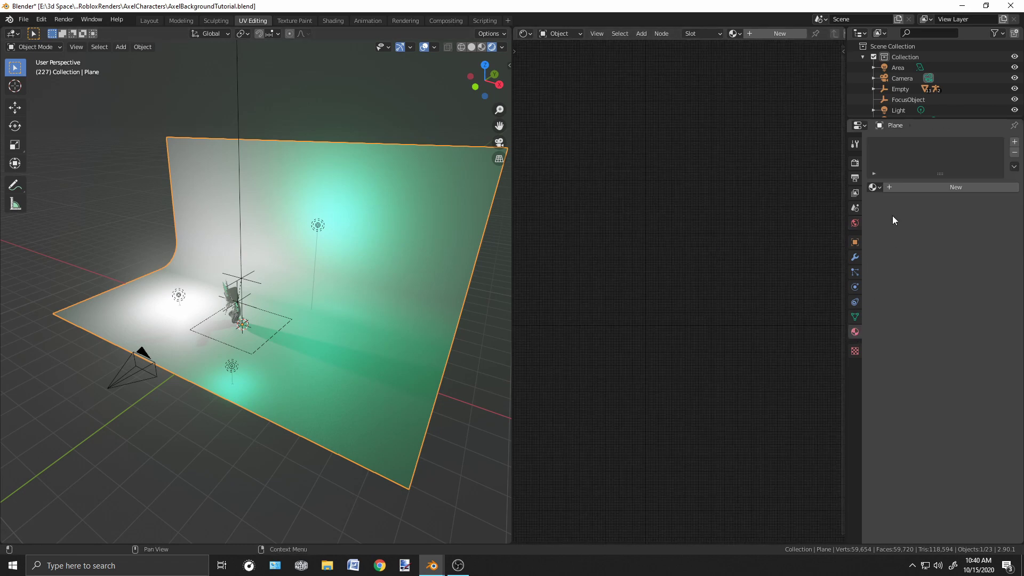
{"action": "left_click", "coordinate": [909, 186]}
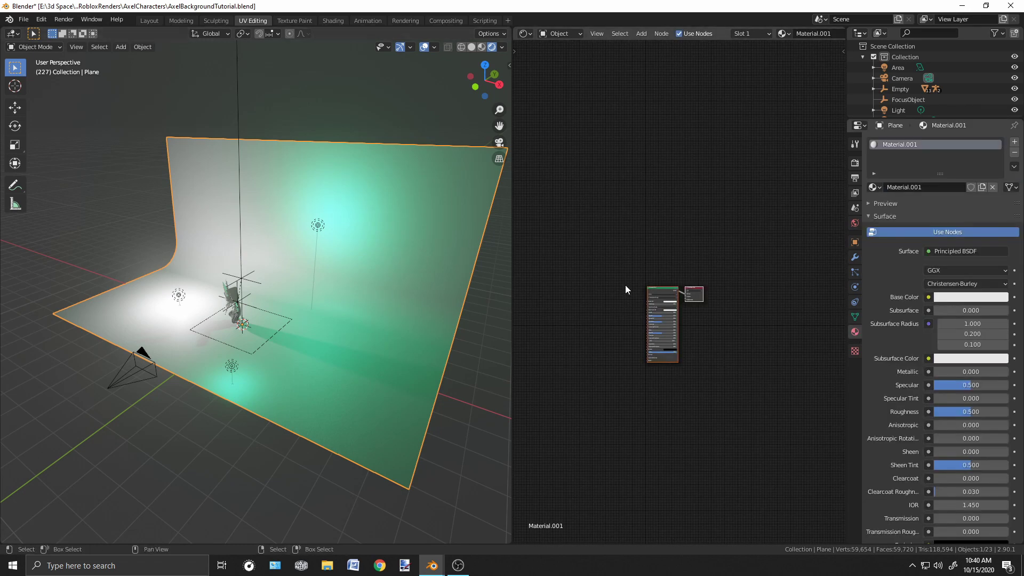
{"action": "middle_click_drag", "start_coordinate": [625, 285], "coordinate": [678, 185]}
{"action": "scroll", "coordinate": [679, 186], "scroll_direction": "up", "scroll_amount": 5}
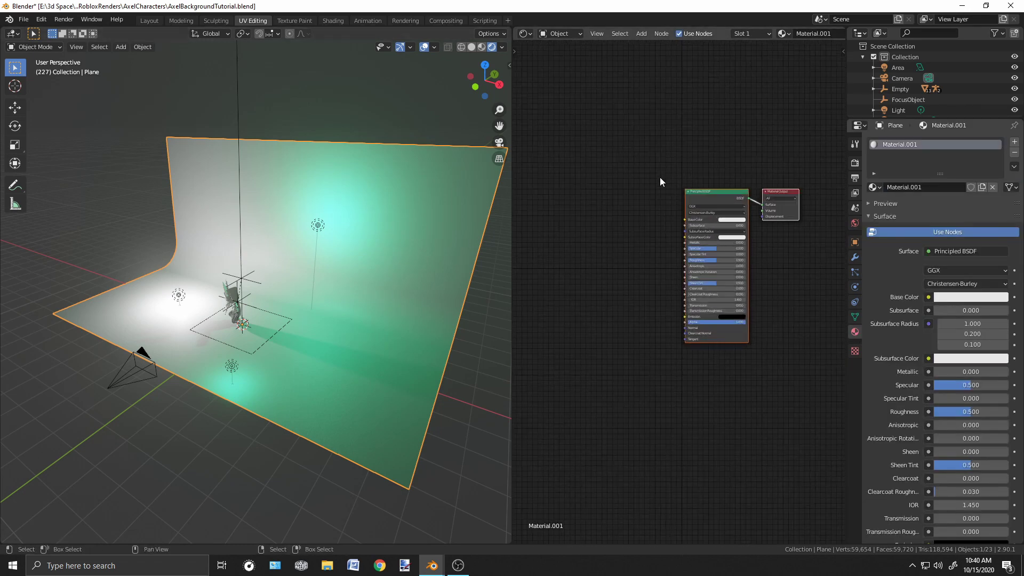
{"action": "key", "text": "shift+a"}
{"action": "left_click", "coordinate": [611, 290]}
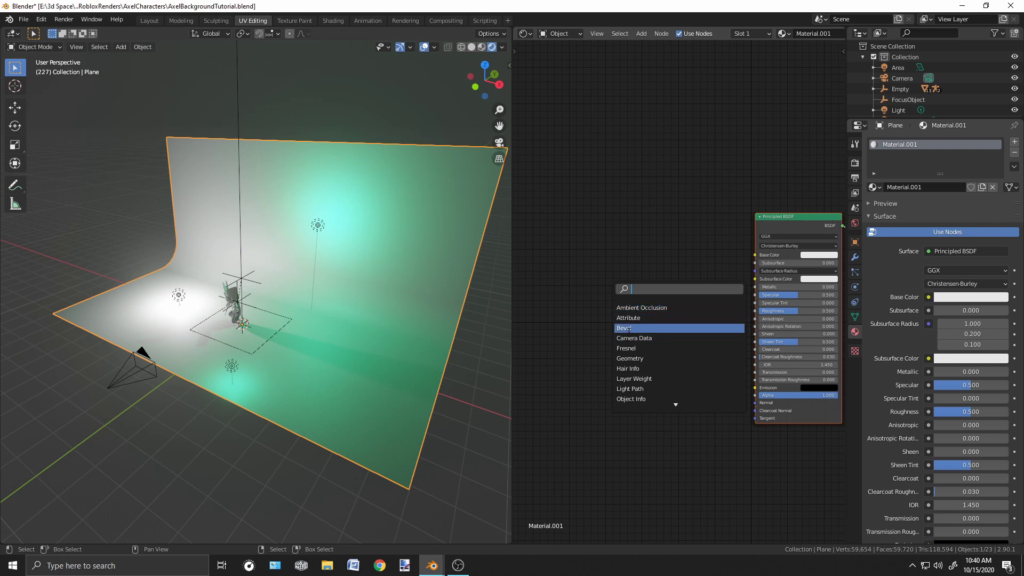
{"action": "key", "text": "Down"}
{"action": "key", "text": "Down"}
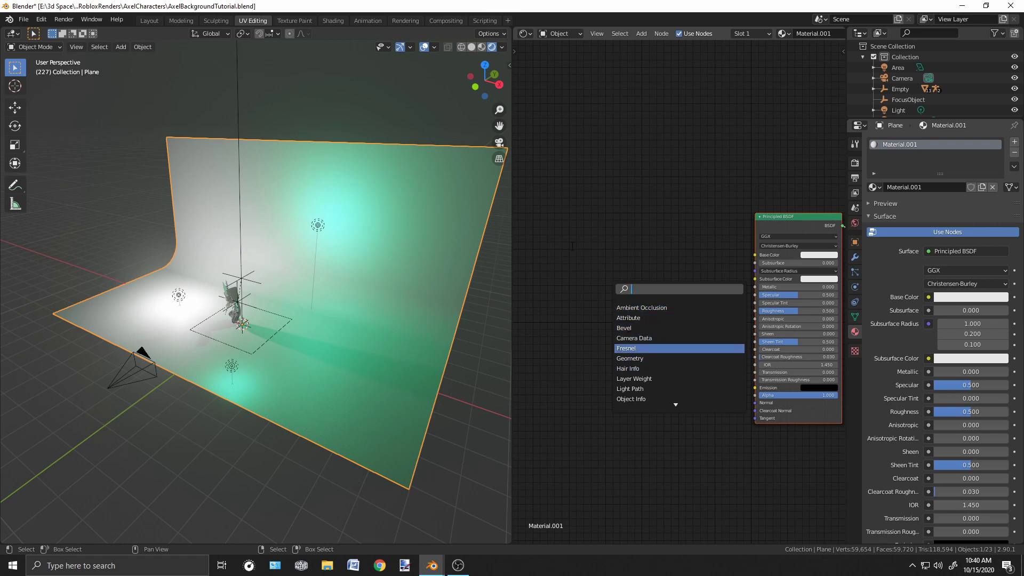
{"action": "key", "text": "Escape"}
Add a Noise Texture node well before the Principled BSDF in the backdrop's material.
{"action": "key", "text": "shift+a"}
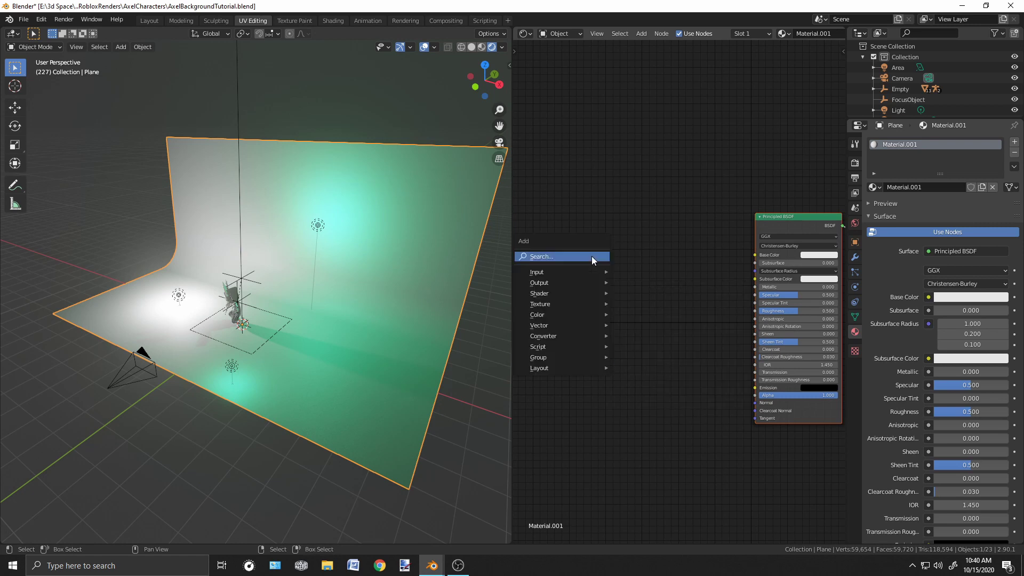
{"action": "left_click", "coordinate": [591, 256]}
{"action": "type", "text": "noise"}
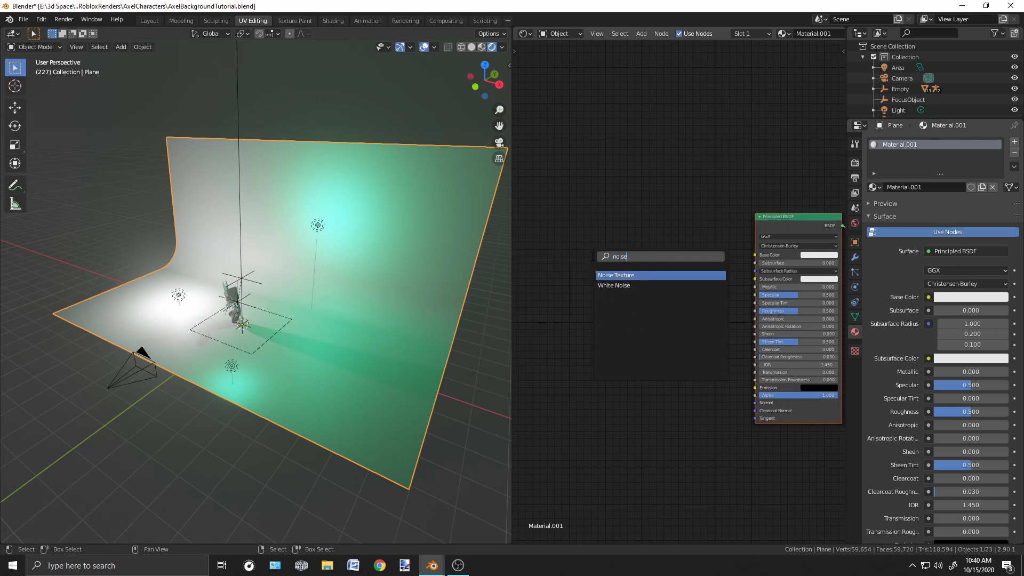
{"action": "key", "text": "Return"}
{"action": "left_click", "coordinate": [569, 283]}
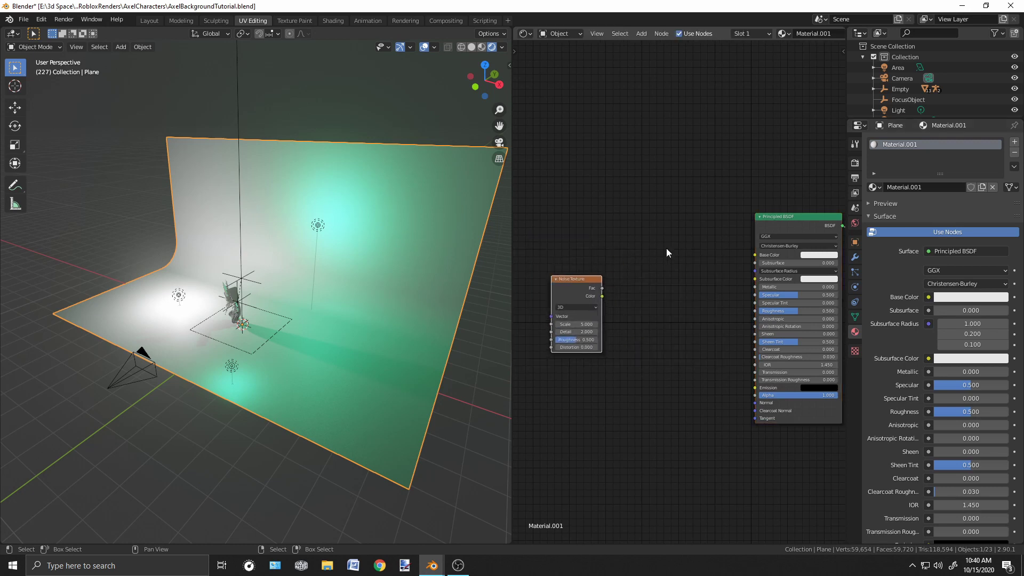
Add a ColorRamp node and place it just after the Noise Texture.
{"action": "key", "text": "shift+a"}
{"action": "left_click", "coordinate": [664, 248]}
{"action": "type", "text": "color"}
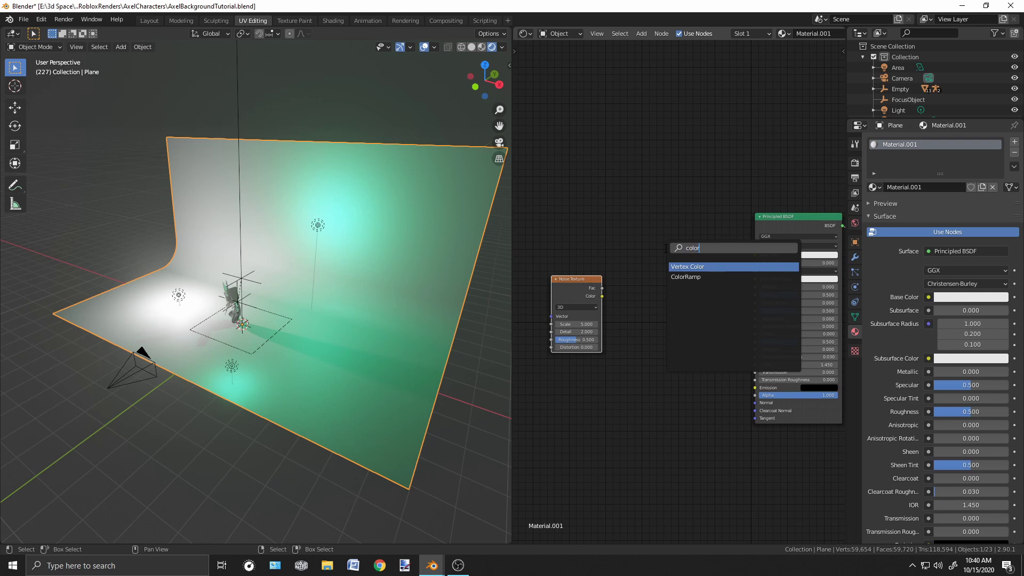
{"action": "key", "text": "Down"}
{"action": "key", "text": "Return"}
{"action": "left_click", "coordinate": [624, 268]}
{"action": "left_click_drag", "start_coordinate": [693, 386], "coordinate": [507, 226]}
{"action": "key", "text": "g"}
{"action": "left_click", "coordinate": [566, 176]}
{"action": "middle_click_drag", "start_coordinate": [567, 176], "coordinate": [691, 151]}
{"action": "scroll", "coordinate": [635, 172], "scroll_direction": "up", "scroll_amount": 2}
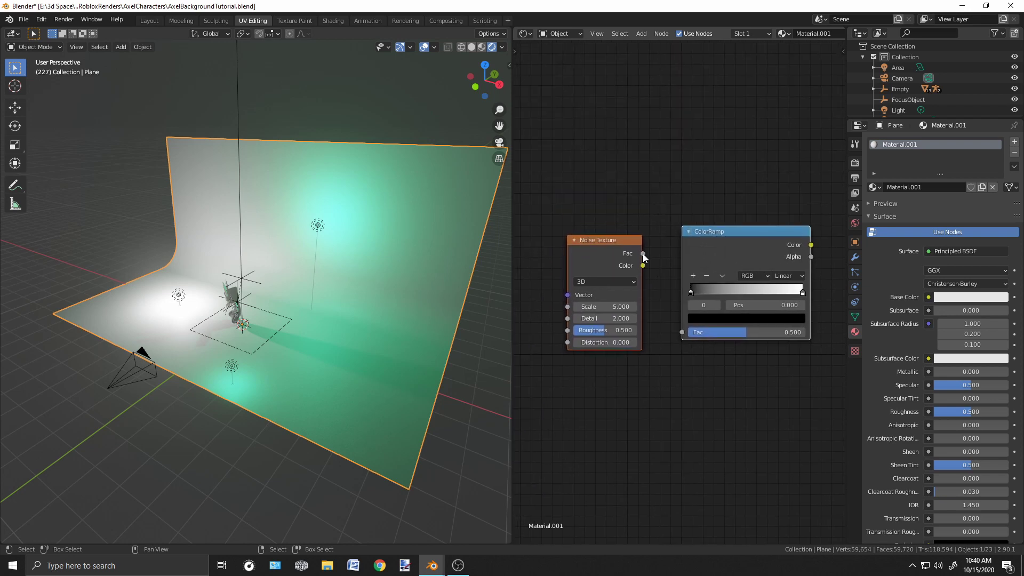
Link the Noise Texture's Color to the ColorRamp's Fac, and the ColorRamp's Color to the Principled BSDF's Roughness.
{"action": "left_click_drag", "start_coordinate": [643, 253], "coordinate": [681, 332]}
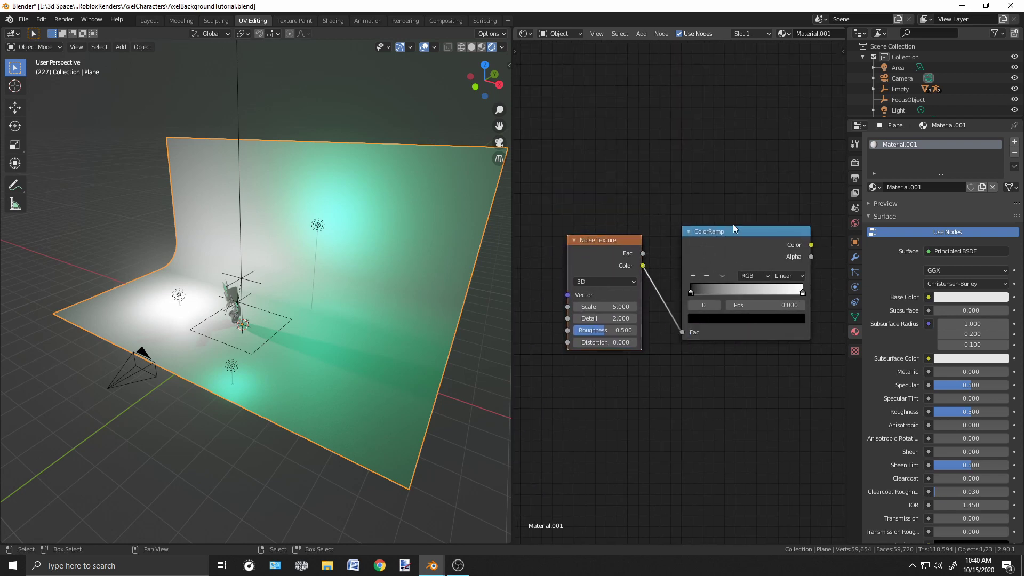
{"action": "middle_click_drag", "start_coordinate": [732, 228], "coordinate": [592, 278]}
{"action": "left_click_drag", "start_coordinate": [596, 284], "coordinate": [794, 294]}
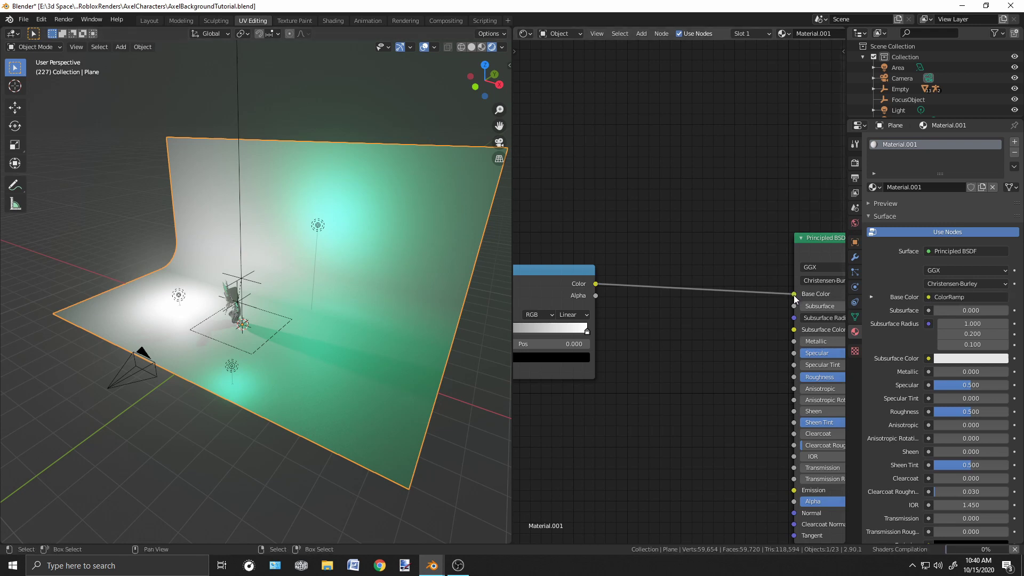
{"action": "mouse_move", "coordinate": [793, 295]}
{"action": "left_mouse_down"}
{"action": "mouse_move", "coordinate": [712, 354]}
{"action": "mouse_move", "coordinate": [794, 377]}
{"action": "left_mouse_up"}
Examine the backdrop's noise-driven roughness through the camera view and from an angled overview of the whole backdrop.
{"action": "key", "text": "KP_0"}
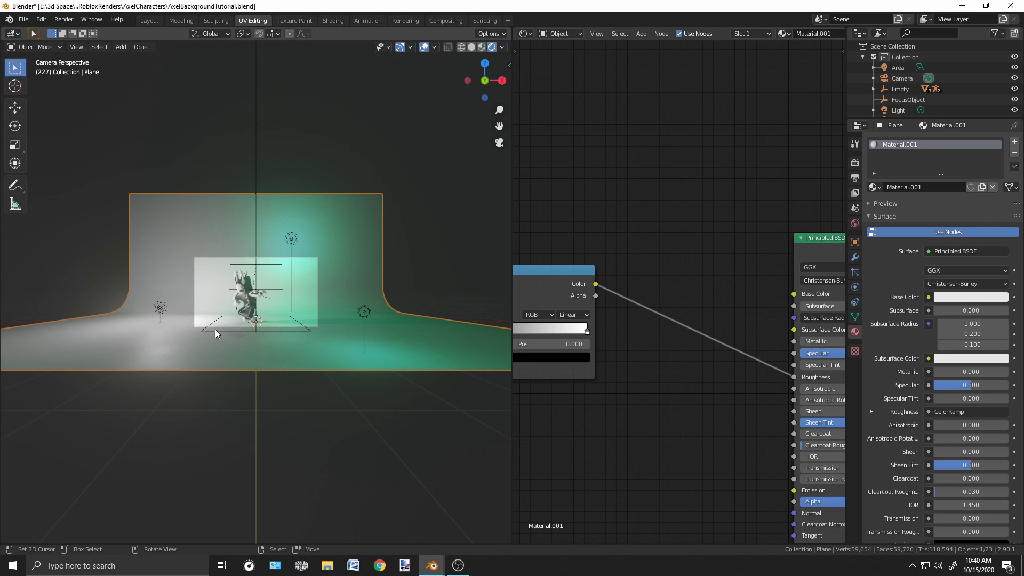
{"action": "scroll", "coordinate": [215, 329], "scroll_direction": "up", "scroll_amount": 9}
{"action": "scroll", "coordinate": [303, 301], "scroll_direction": "down", "scroll_amount": 3}
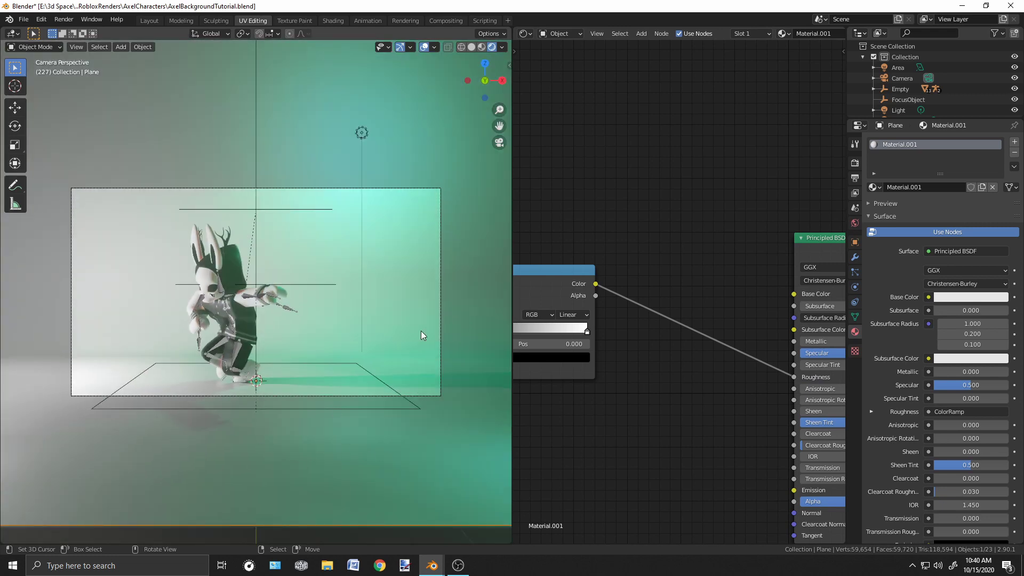
{"action": "middle_click_drag", "start_coordinate": [634, 139], "coordinate": [760, 95]}
{"action": "middle_click_drag", "start_coordinate": [575, 137], "coordinate": [696, 140]}
{"action": "middle_click_drag", "start_coordinate": [612, 136], "coordinate": [628, 152]}
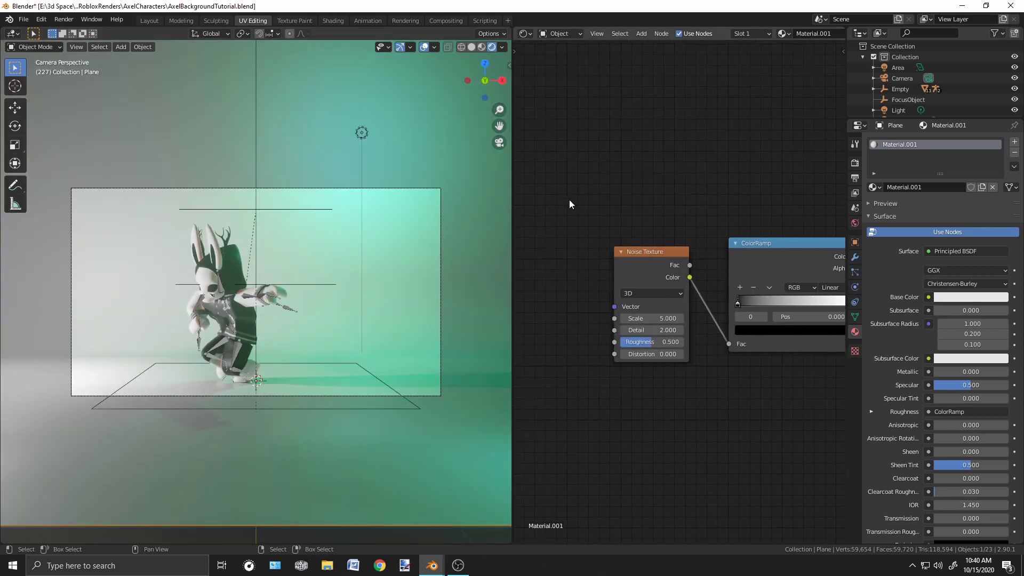
{"action": "scroll", "coordinate": [541, 212], "scroll_direction": "down", "scroll_amount": 5}
{"action": "scroll", "coordinate": [377, 239], "scroll_direction": "down", "scroll_amount": 2}
{"action": "middle_click_drag", "start_coordinate": [378, 239], "coordinate": [312, 221]}
{"action": "scroll", "coordinate": [369, 241], "scroll_direction": "down", "scroll_amount": 8}
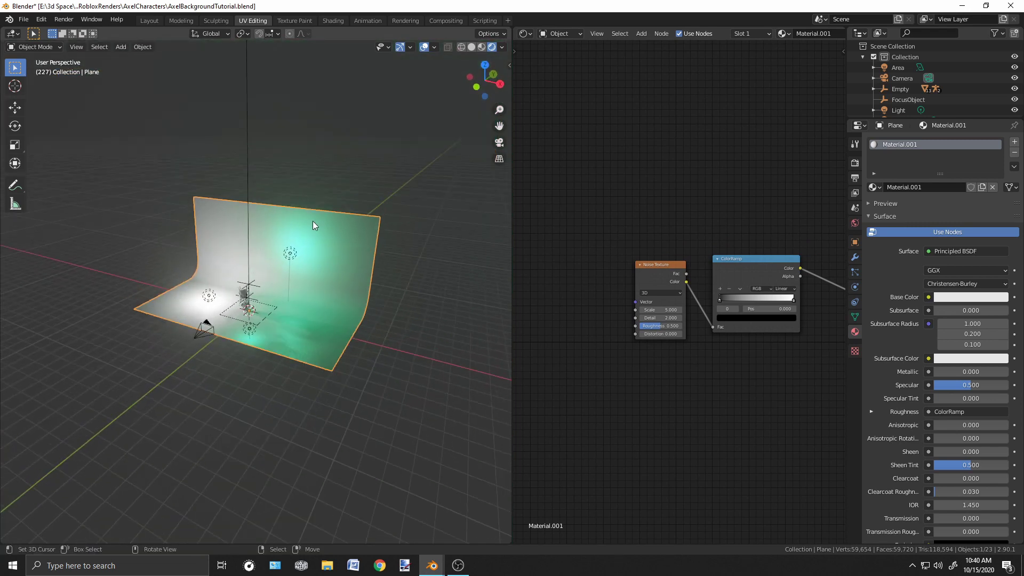
{"action": "left_click", "coordinate": [40, 47]}
Add a Mapping node ahead of the Noise Texture node.
{"action": "scroll", "coordinate": [654, 188], "scroll_direction": "left", "scroll_amount": 5, "text": "ctrl"}
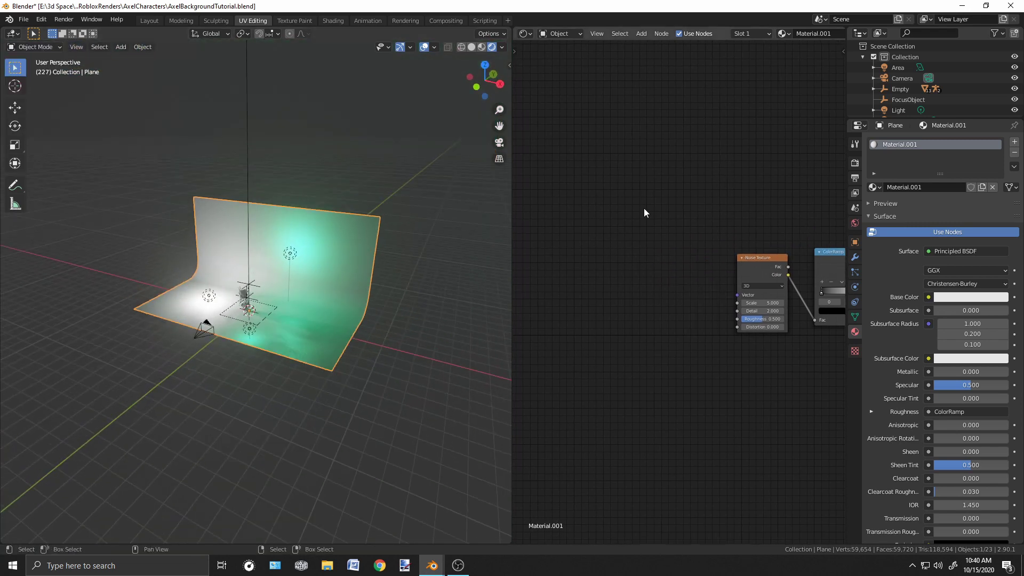
{"action": "key", "text": "shift+a"}
{"action": "left_click", "coordinate": [643, 208]}
{"action": "type", "text": "mapping"}
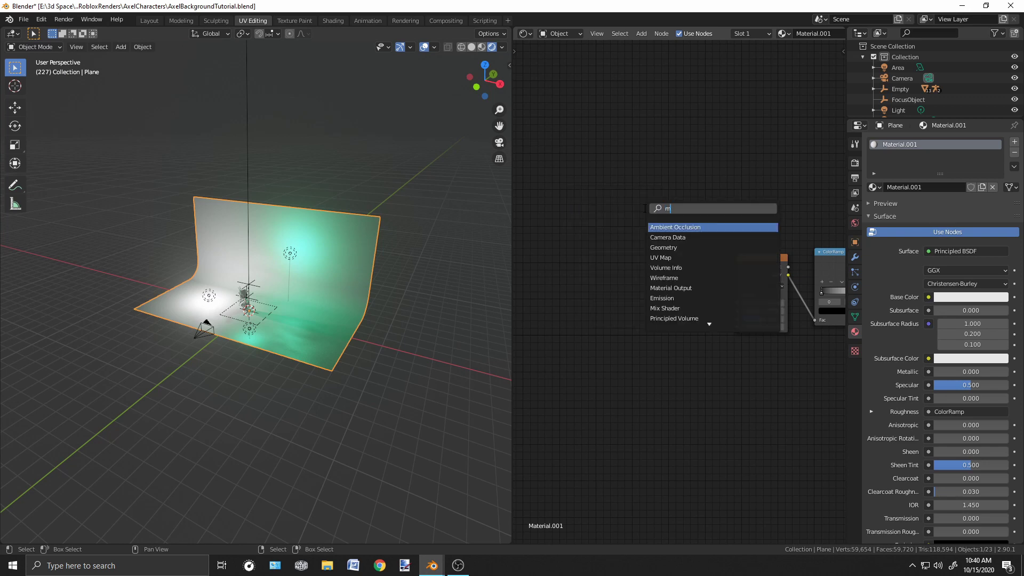
{"action": "key", "text": "Return"}
{"action": "left_click", "coordinate": [633, 271]}
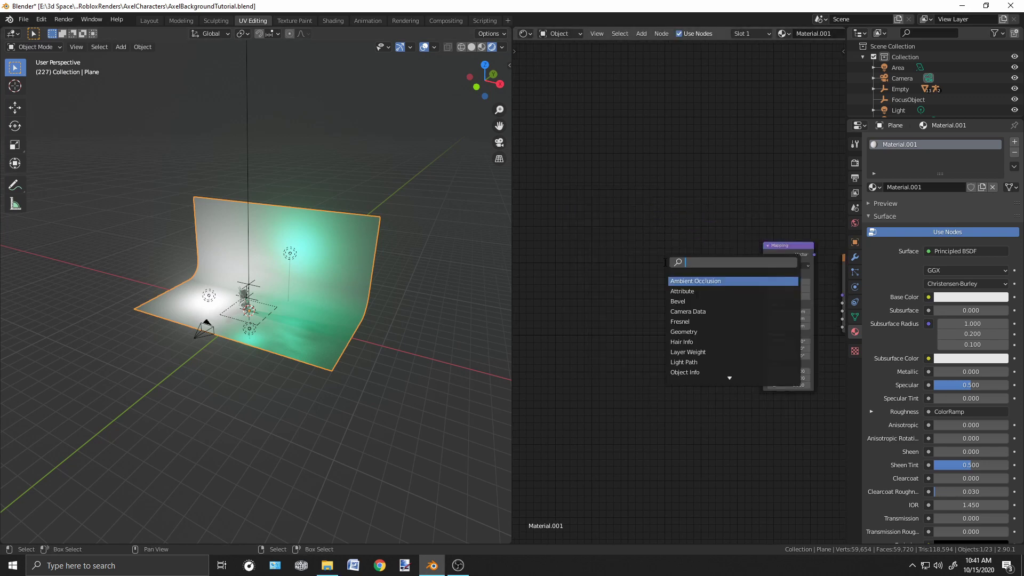
Add a Geometry node and link its Position through the Mapping node's Vector into the Noise Texture's Vector input.
{"action": "type", "text": "geometry"}
{"action": "key", "text": "Return"}
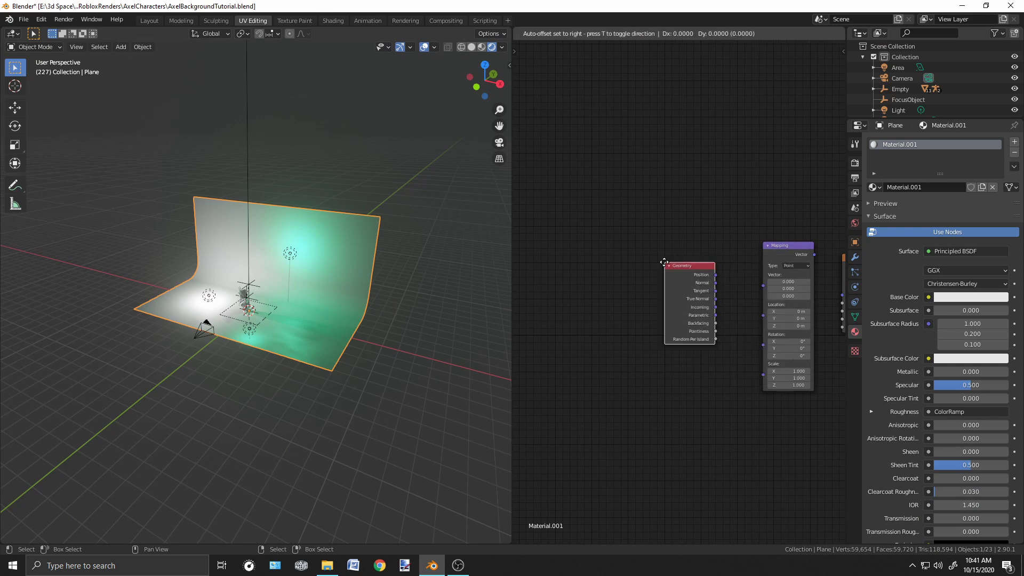
{"action": "middle_click_drag", "start_coordinate": [714, 237], "coordinate": [589, 238]}
{"action": "scroll", "coordinate": [589, 237], "scroll_direction": "up", "scroll_amount": 3}
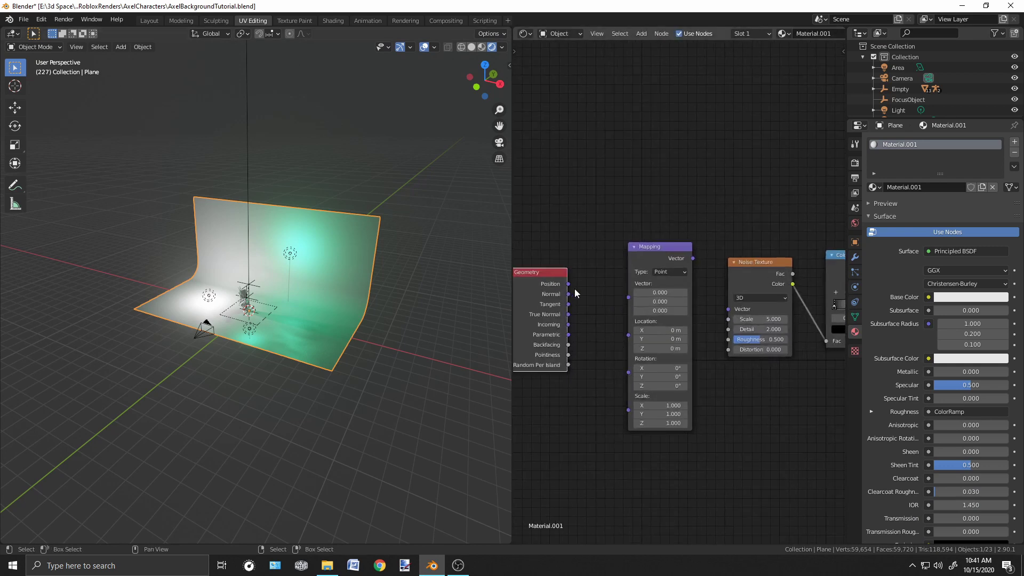
{"action": "left_click_drag", "start_coordinate": [610, 292], "coordinate": [660, 309]}
{"action": "scroll", "coordinate": [636, 252], "scroll_direction": "down", "scroll_amount": 2, "text": "ctrl"}
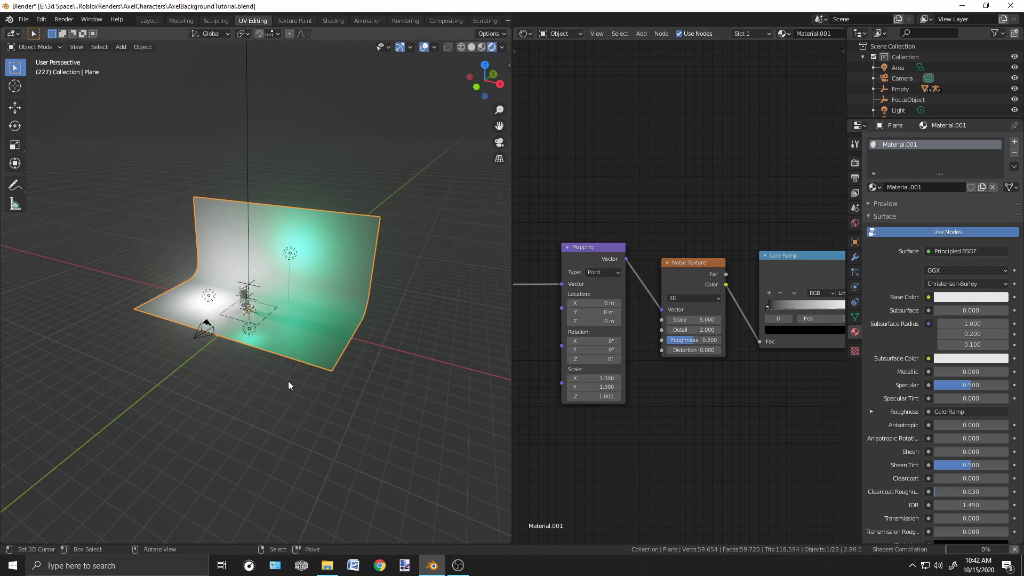
Inspect the floor's reflections around the character up close and set the Noise Texture's scale to 17.
{"action": "scroll", "coordinate": [288, 364], "scroll_direction": "up", "scroll_amount": 6}
{"action": "scroll", "coordinate": [280, 354], "scroll_direction": "up", "scroll_amount": 3}
{"action": "scroll", "coordinate": [280, 354], "scroll_direction": "down", "scroll_amount": 4}
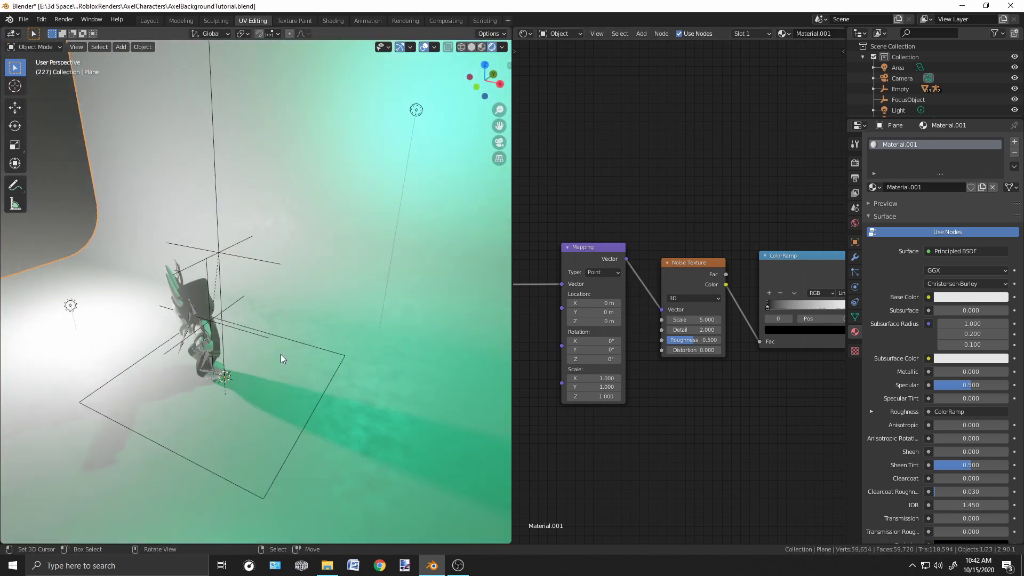
{"action": "middle_click_drag", "start_coordinate": [281, 354], "coordinate": [305, 362]}
{"action": "scroll", "coordinate": [302, 427], "scroll_direction": "down", "scroll_amount": 4}
{"action": "middle_click_drag", "start_coordinate": [302, 427], "coordinate": [303, 343]}
{"action": "scroll", "coordinate": [657, 411], "scroll_direction": "up", "scroll_amount": 4}
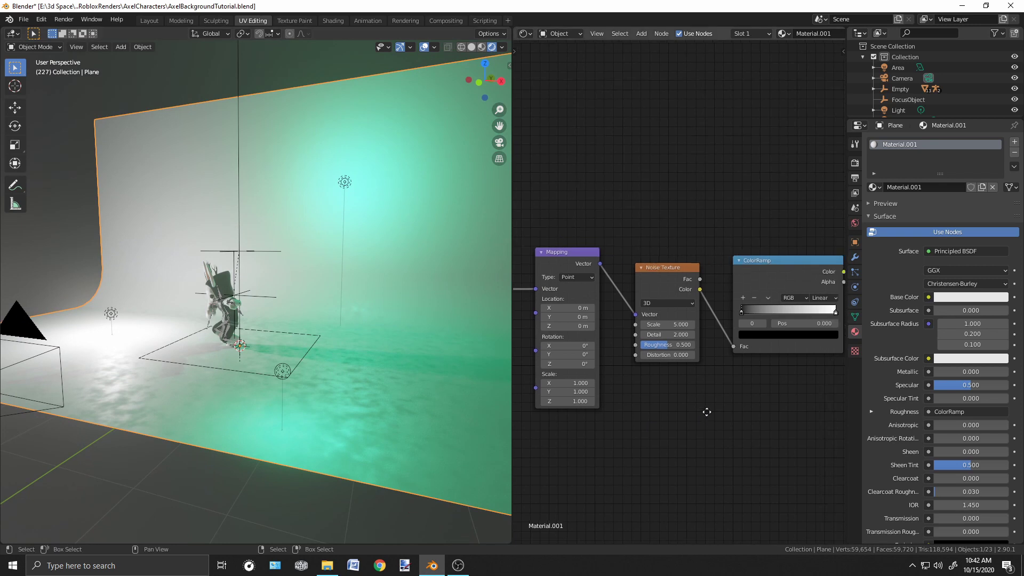
{"action": "middle_click_drag", "start_coordinate": [684, 396], "coordinate": [684, 396]}
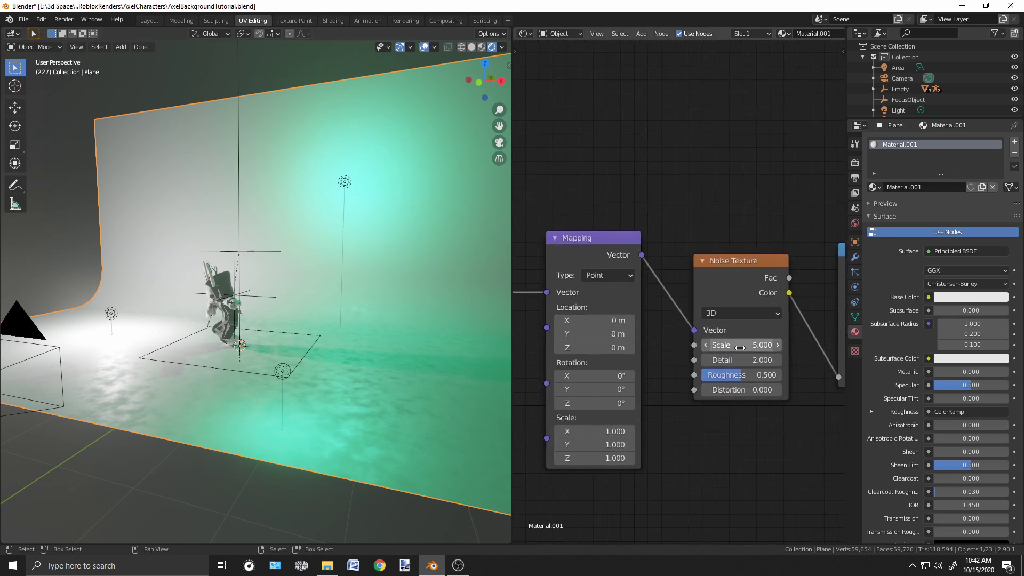
{"action": "left_click_drag", "start_coordinate": [755, 345], "coordinate": [776, 345]}
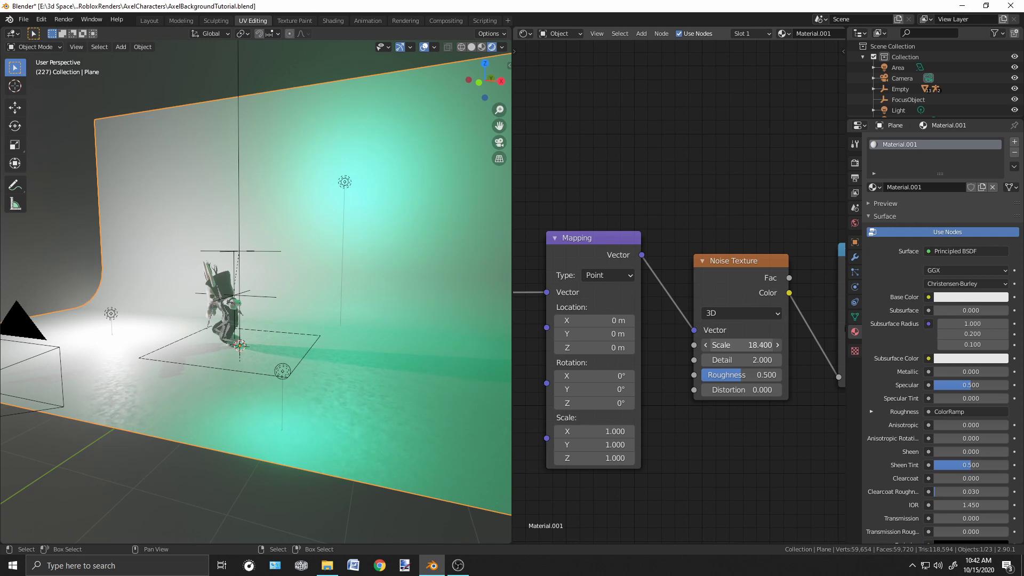
Move the ColorRamp's black stop to position 0.345 and its white stop to 0.914.
{"action": "middle_click_drag", "start_coordinate": [744, 269], "coordinate": [564, 278]}
{"action": "left_click_drag", "start_coordinate": [659, 339], "coordinate": [710, 336]}
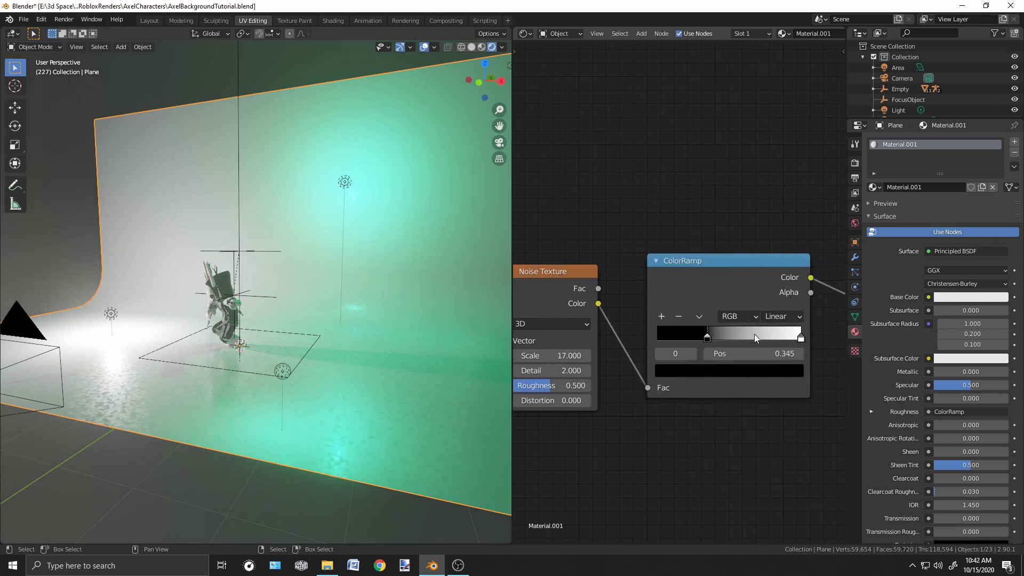
{"action": "left_click_drag", "start_coordinate": [800, 344], "coordinate": [780, 342]}
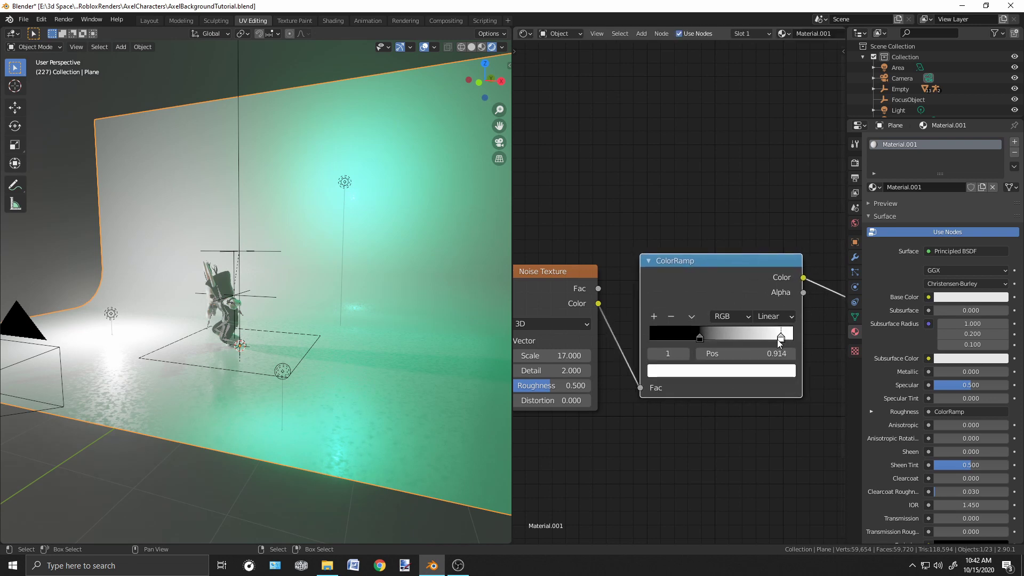
Lighten the ColorRamp's black stop to a medium grey and darken its white stop to a light grey.
{"action": "left_click", "coordinate": [760, 374]}
{"action": "left_click", "coordinate": [700, 343]}
{"action": "left_click", "coordinate": [694, 369]}
{"action": "left_click_drag", "start_coordinate": [764, 273], "coordinate": [765, 234]}
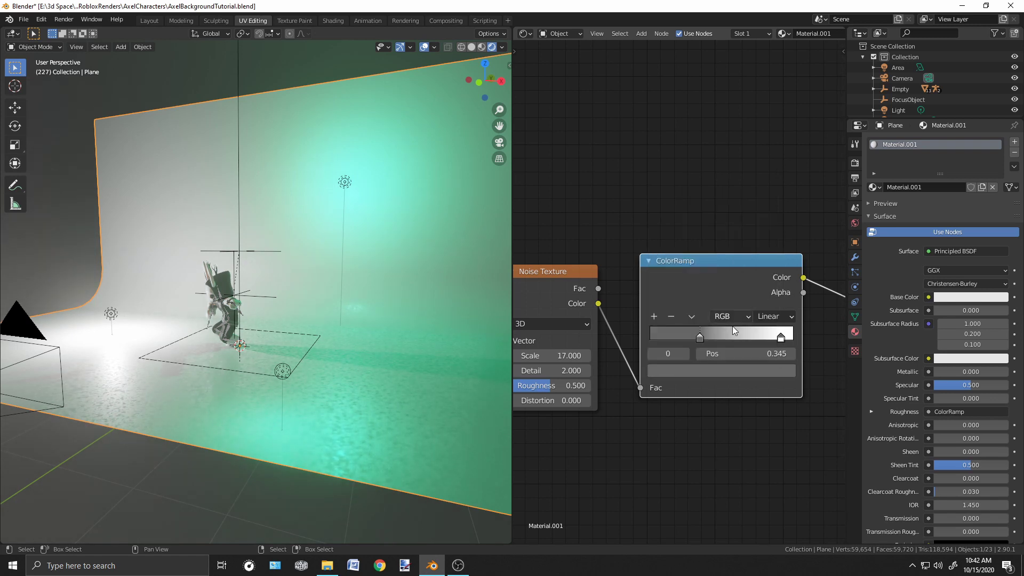
{"action": "left_click", "coordinate": [780, 337]}
{"action": "left_click", "coordinate": [776, 372]}
{"action": "left_click_drag", "start_coordinate": [764, 181], "coordinate": [764, 189]}
{"action": "scroll", "coordinate": [721, 195], "scroll_direction": "down", "scroll_amount": 5}
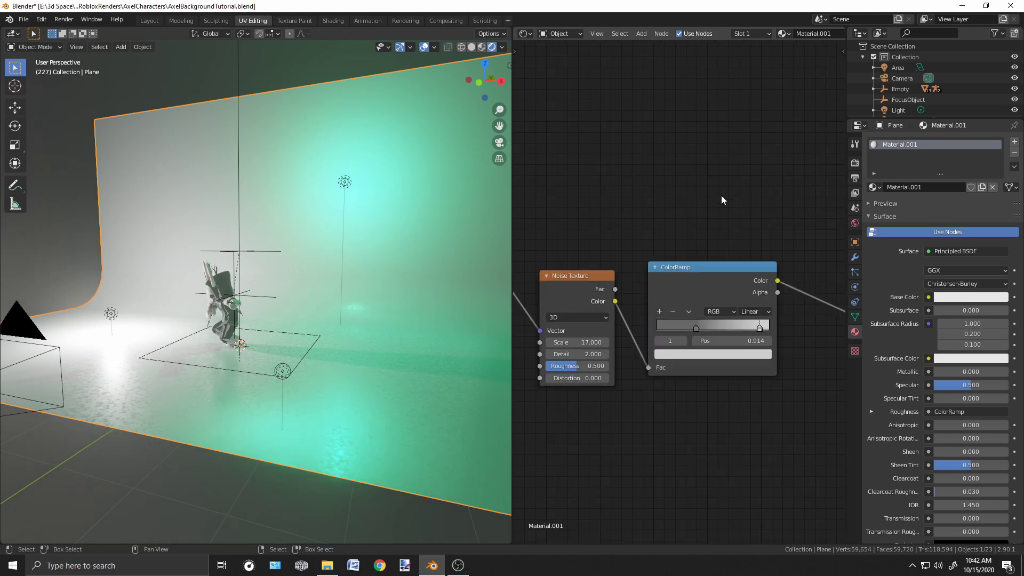
Duplicate the Noise Texture and ColorRamp pair, place the copies beneath the originals, and set the copied noise's scale to 23.
{"action": "scroll", "coordinate": [721, 190], "scroll_direction": "down", "scroll_amount": 4}
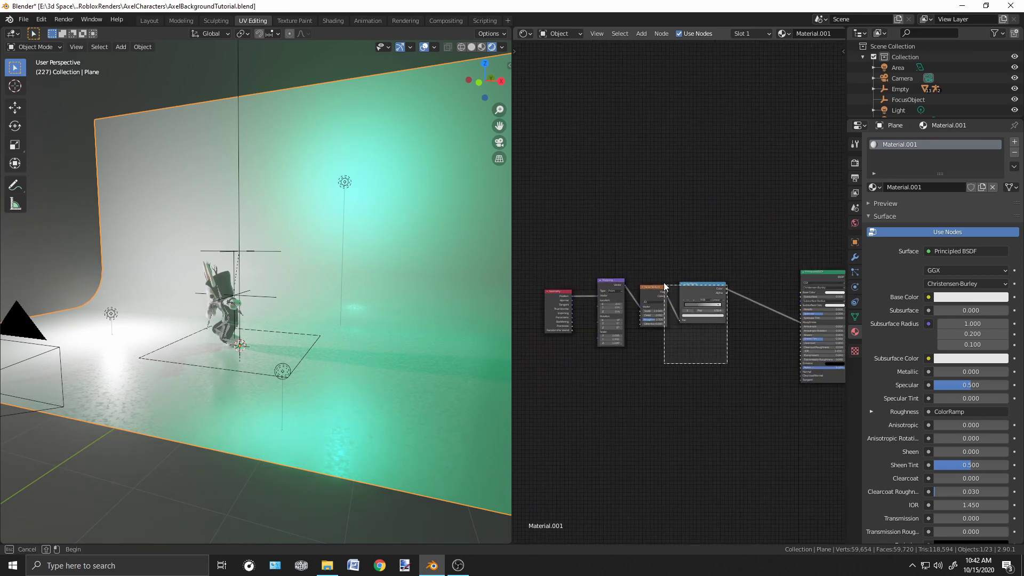
{"action": "key", "text": "shift+d"}
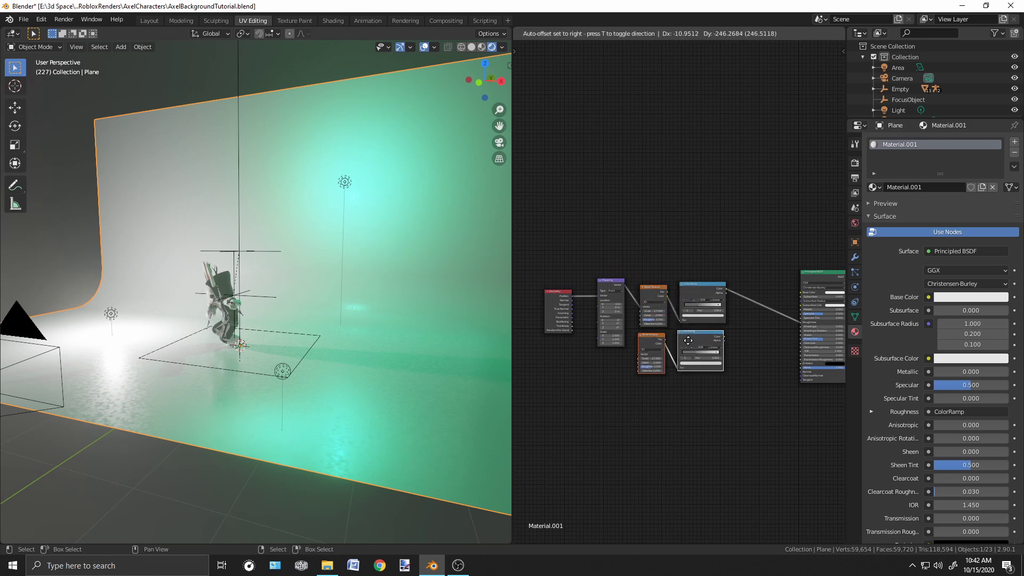
{"action": "left_click", "coordinate": [689, 339]}
{"action": "scroll", "coordinate": [698, 331], "scroll_direction": "up", "scroll_amount": 5}
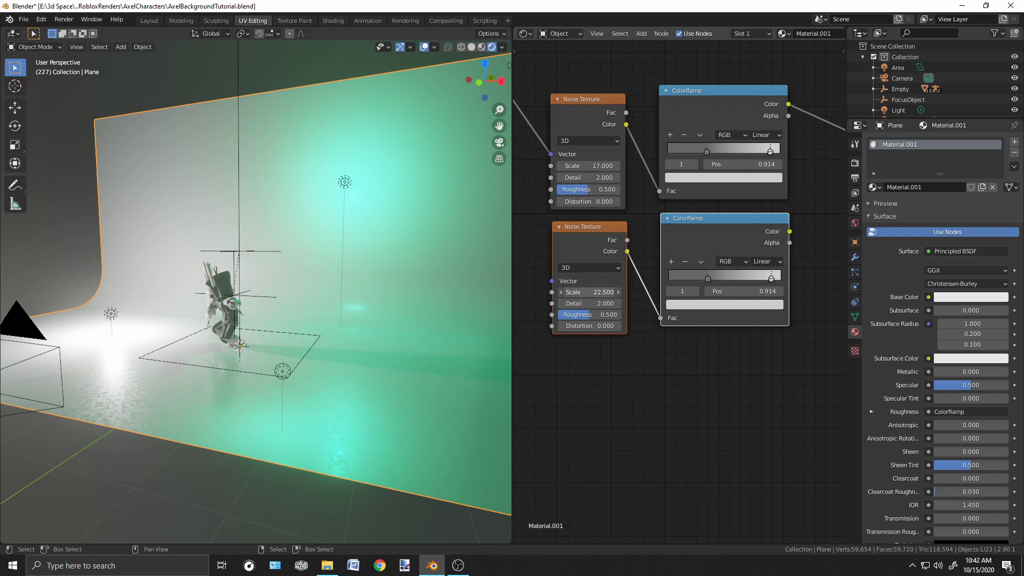
Add a MixRGB node between the upper ColorRamp and the Roughness input and link the lower ColorRamp's Color into Color2.
{"action": "middle_click_drag", "start_coordinate": [809, 189], "coordinate": [622, 227]}
{"action": "key", "text": "shift+a"}
{"action": "left_click", "coordinate": [667, 281]}
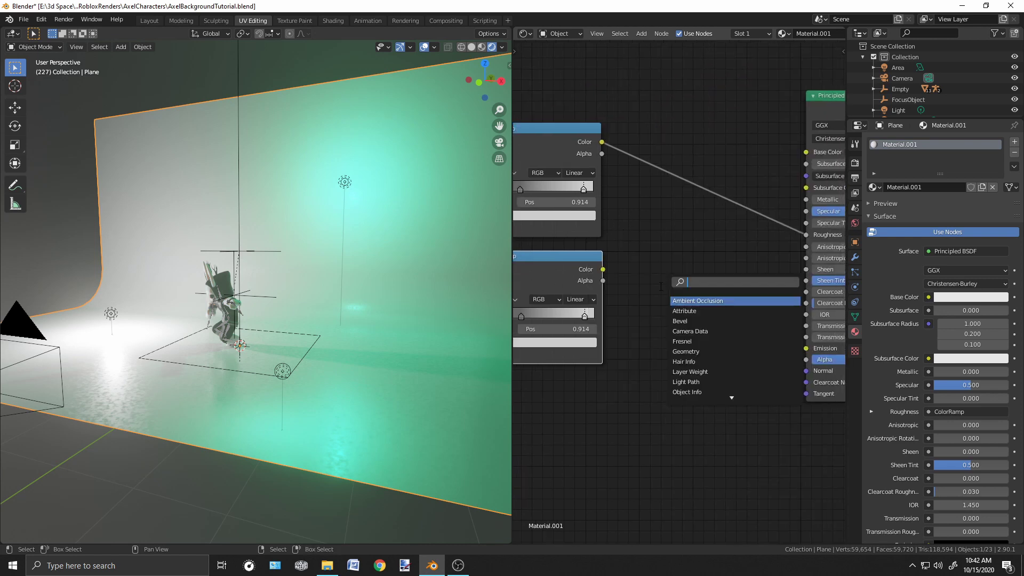
{"action": "type", "text": "mix"}
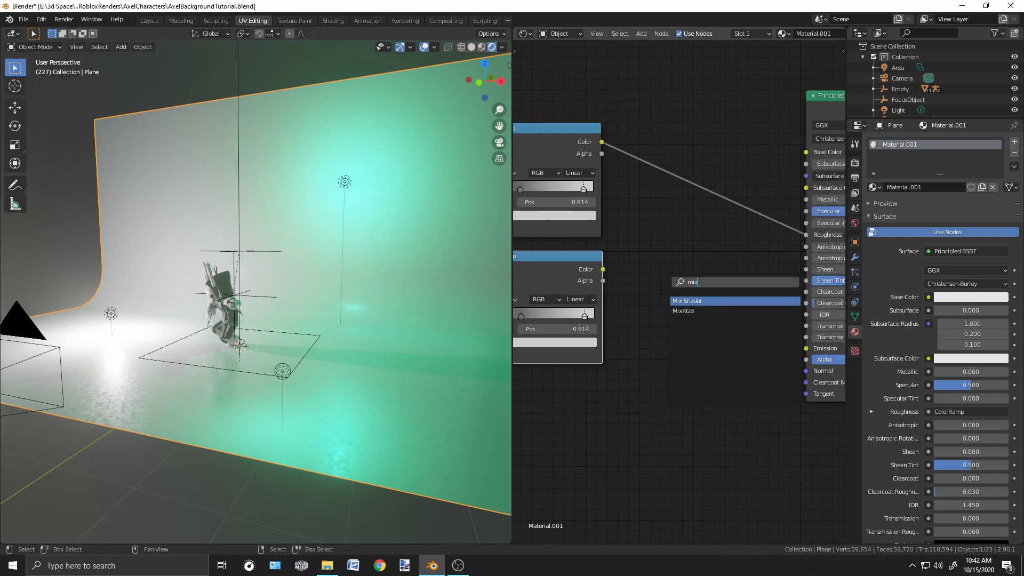
{"action": "key", "text": "Down"}
{"action": "key", "text": "Return"}
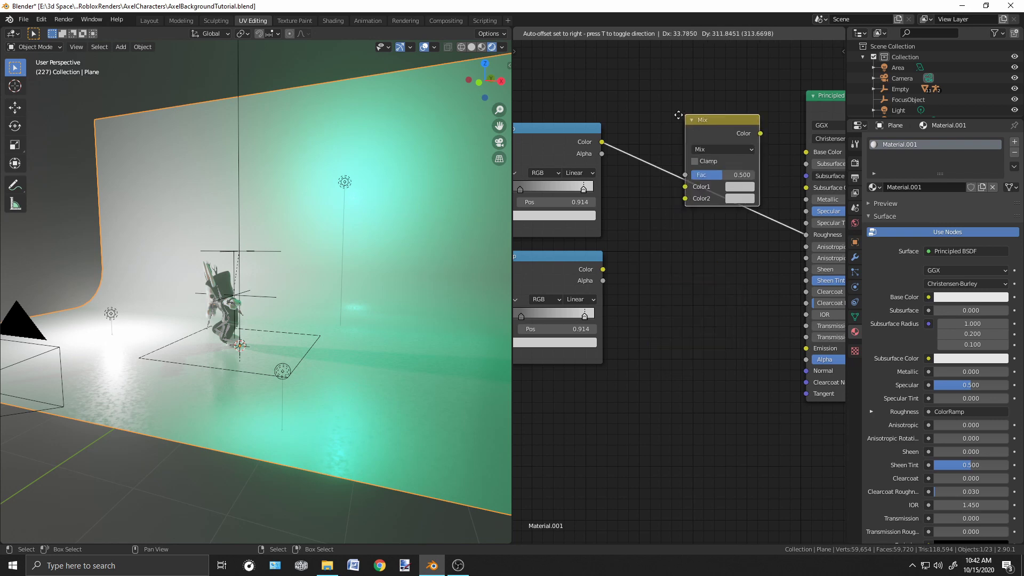
{"action": "left_click", "coordinate": [658, 158]}
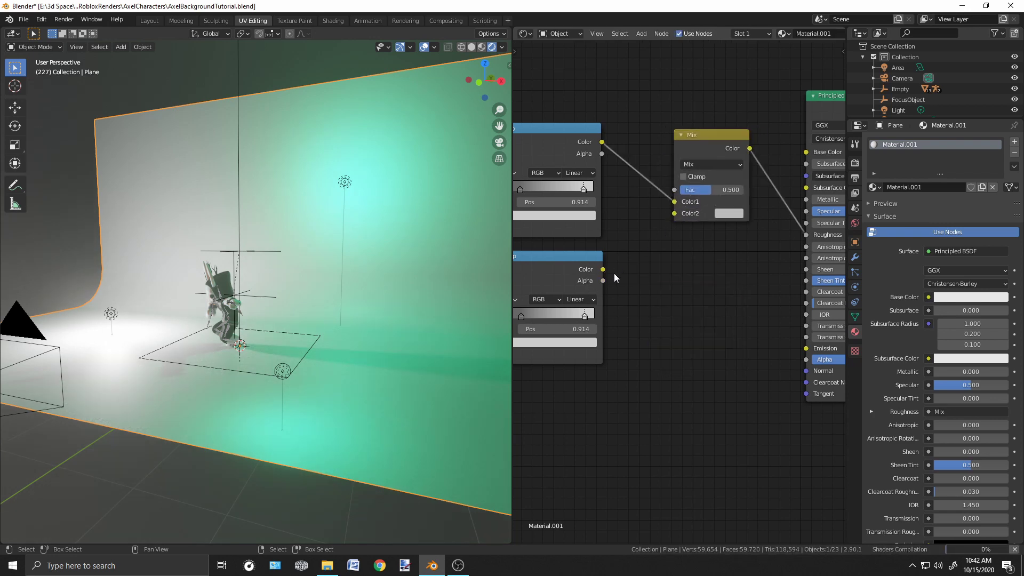
{"action": "left_click_drag", "start_coordinate": [602, 269], "coordinate": [676, 214]}
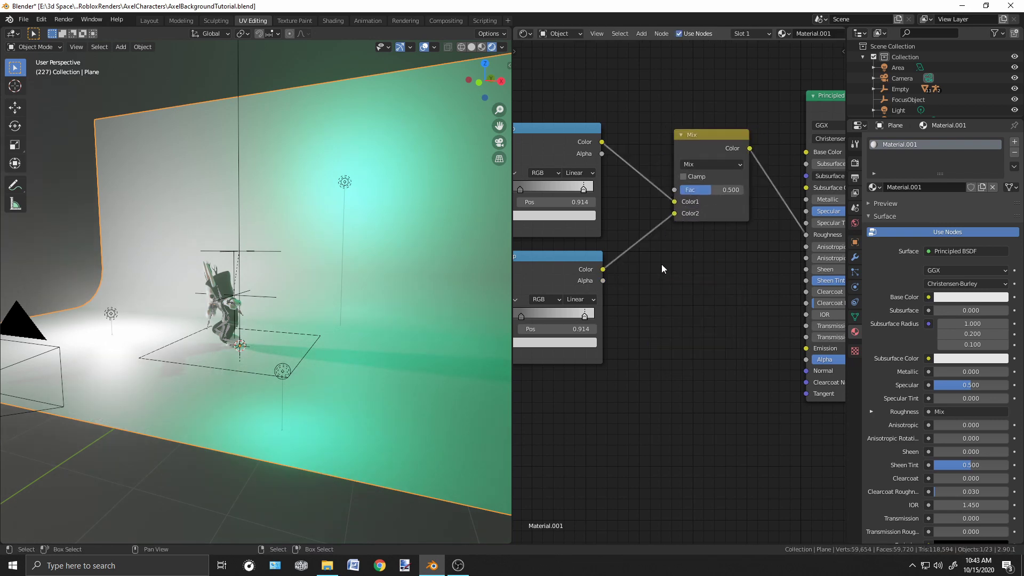
Check the floor reflections around the character and darken the Principled BSDF's base color to a value of 0.259.
{"action": "scroll", "coordinate": [284, 374], "scroll_direction": "up", "scroll_amount": 8}
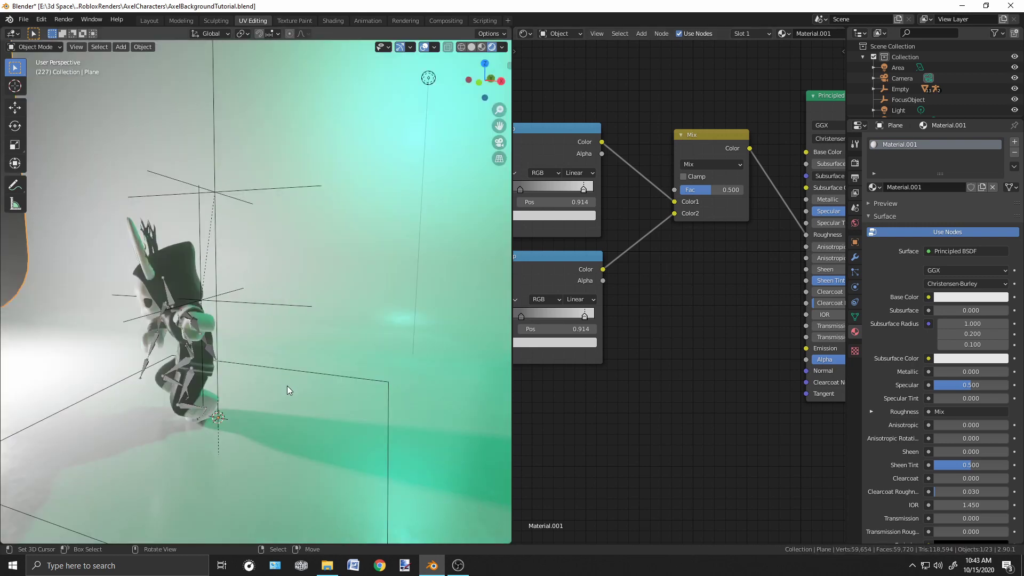
{"action": "scroll", "coordinate": [286, 382], "scroll_direction": "down", "scroll_amount": 8}
{"action": "middle_click_drag", "start_coordinate": [209, 392], "coordinate": [274, 401]}
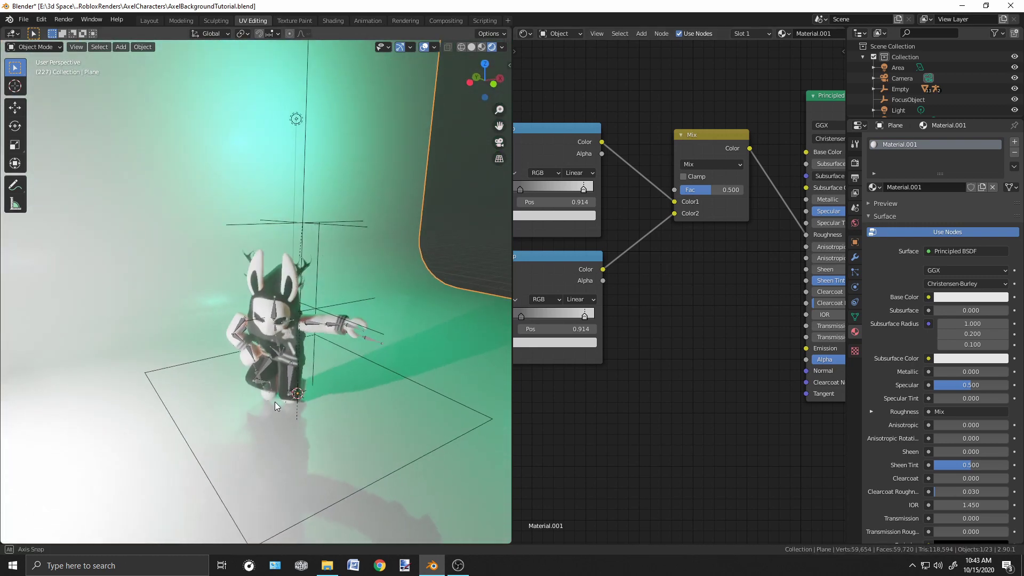
{"action": "scroll", "coordinate": [303, 415], "scroll_direction": "up", "scroll_amount": 8}
{"action": "scroll", "coordinate": [236, 398], "scroll_direction": "down", "scroll_amount": 8}
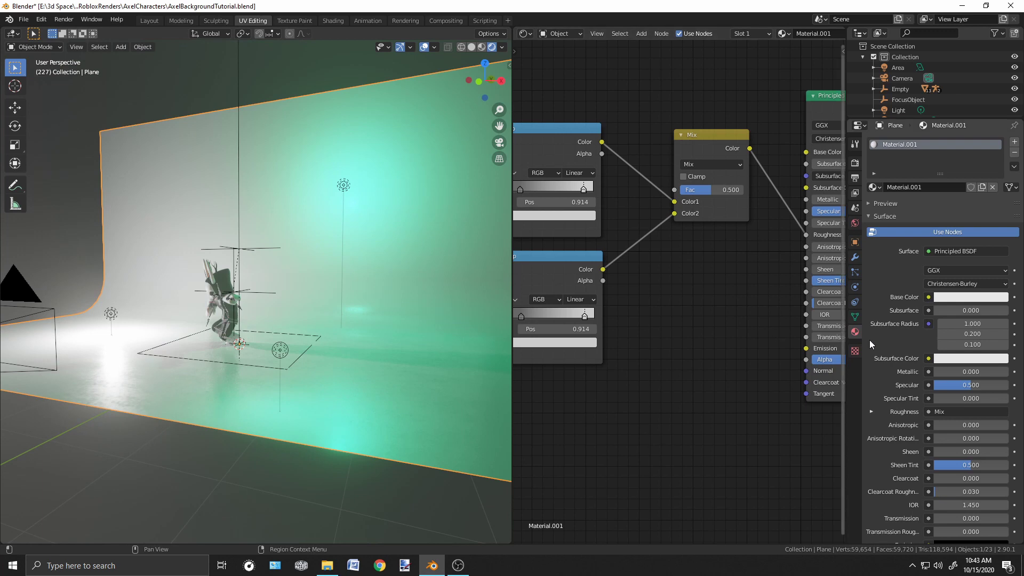
{"action": "middle_click_drag", "start_coordinate": [702, 263], "coordinate": [619, 357]}
{"action": "left_click", "coordinate": [793, 247]}
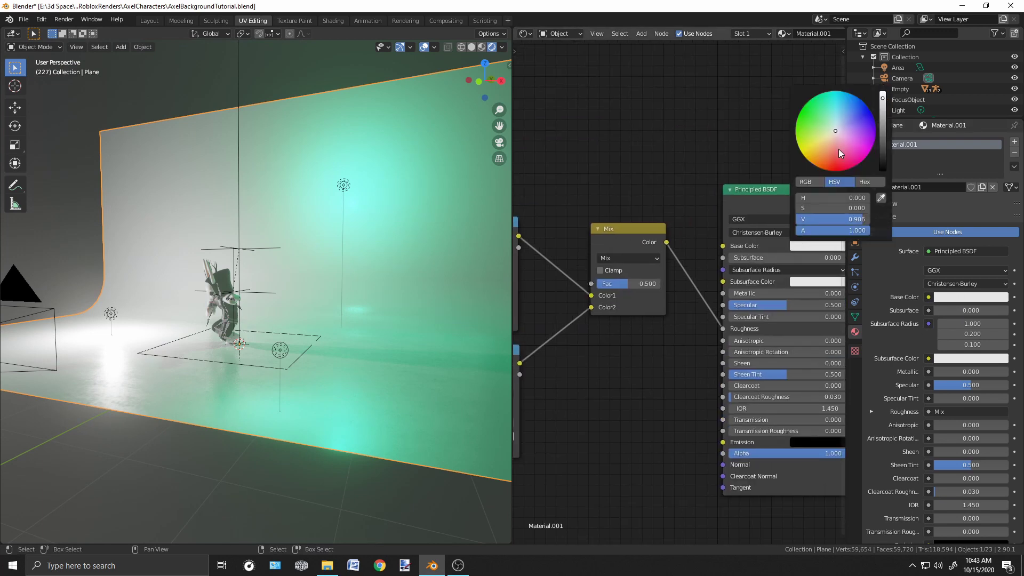
{"action": "left_click_drag", "start_coordinate": [879, 117], "coordinate": [882, 151]}
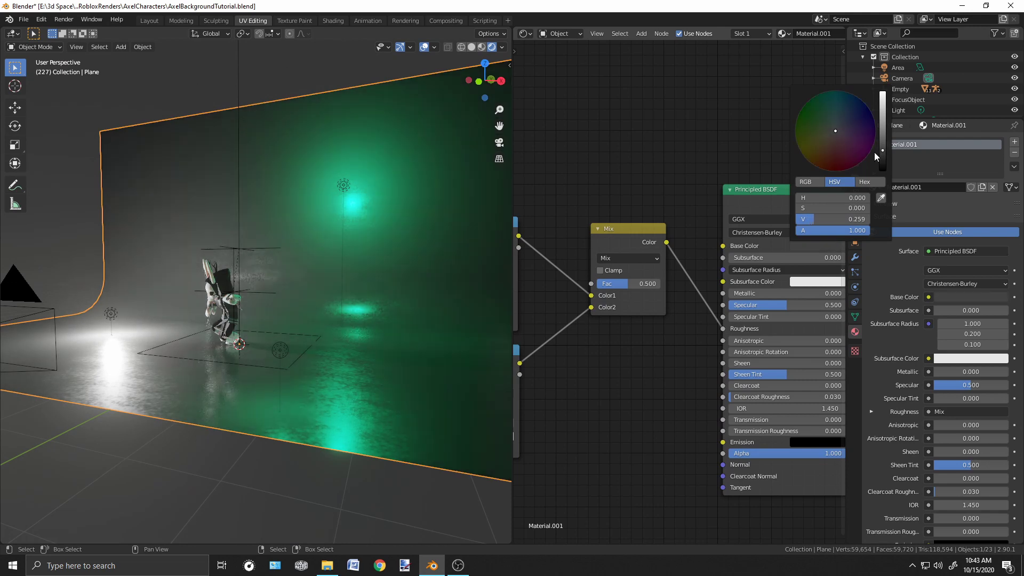
Look through the scene camera and move the upper ColorRamp's dark stop to position 0.359.
{"action": "middle_click_drag", "start_coordinate": [184, 370], "coordinate": [196, 403]}
{"action": "key", "text": "KP_0"}
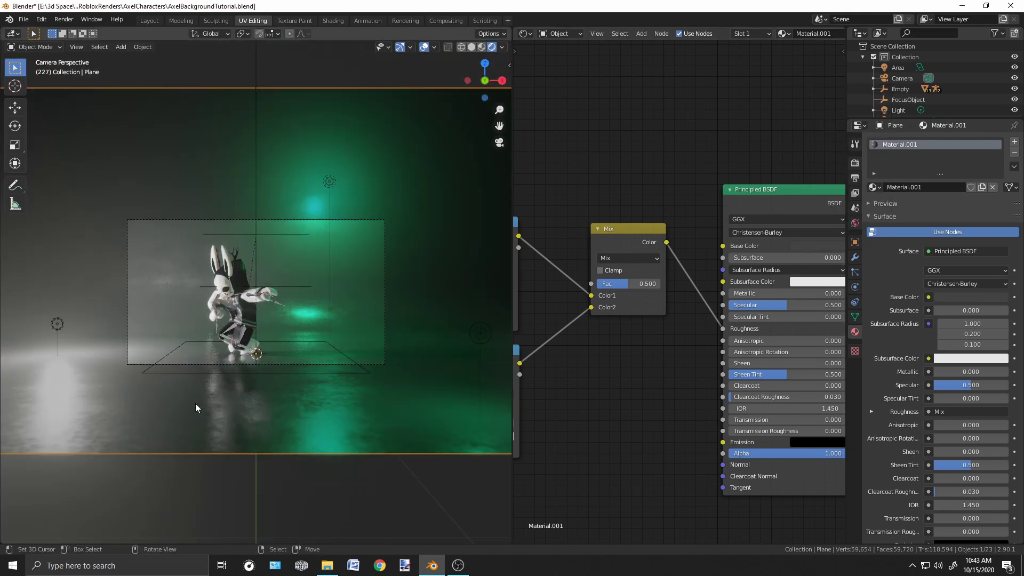
{"action": "middle_click_drag", "start_coordinate": [538, 296], "coordinate": [802, 286]}
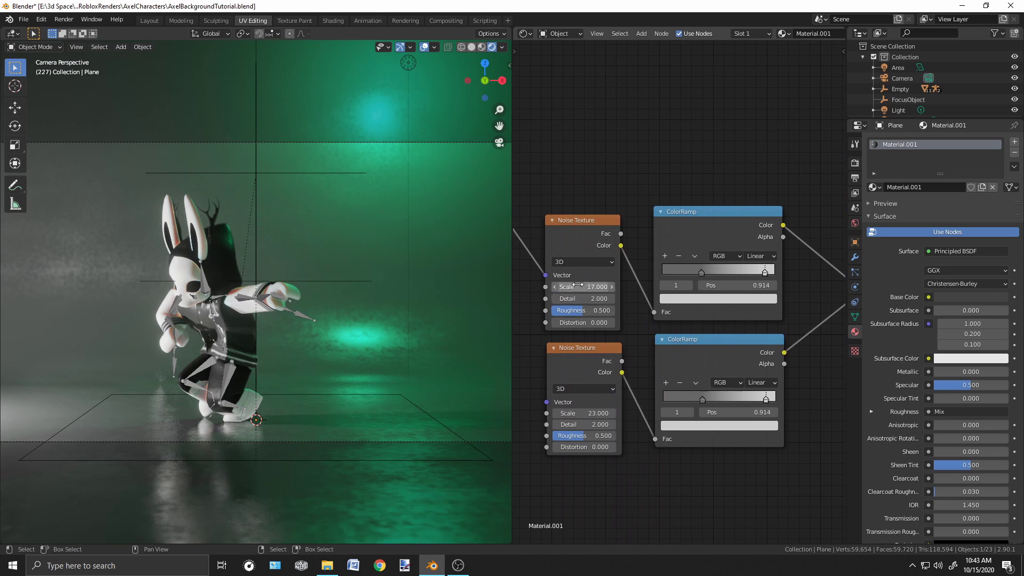
{"action": "left_click", "coordinate": [701, 272]}
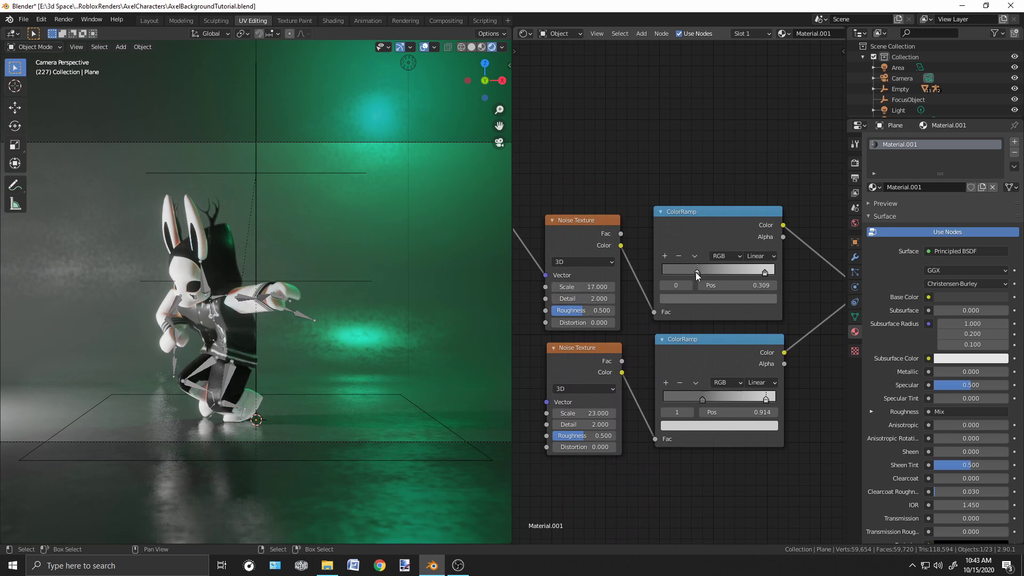
Link the Geometry node's Position into the lower Noise Texture's Vector and set that noise's scale to 77.8.
{"action": "left_click_drag", "start_coordinate": [584, 413], "coordinate": [628, 413]}
{"action": "middle_click_drag", "start_coordinate": [536, 373], "coordinate": [733, 384]}
{"action": "left_click_drag", "start_coordinate": [742, 413], "coordinate": [554, 267]}
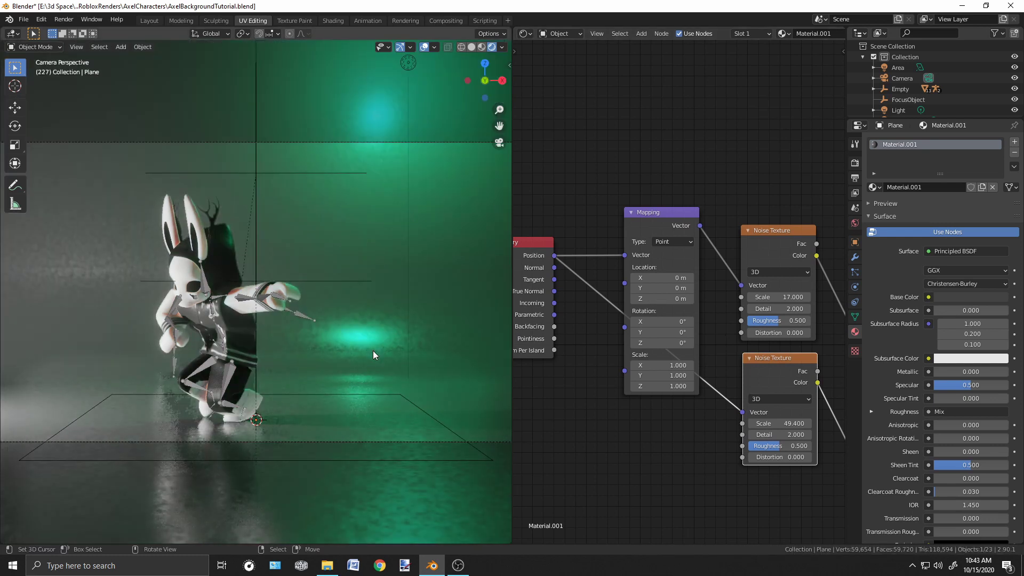
{"action": "left_click_drag", "start_coordinate": [779, 423], "coordinate": [818, 404]}
Darken the lower ColorRamp's dark stop and set the Mix node's factor to 1.000.
{"action": "middle_click_drag", "start_coordinate": [824, 374], "coordinate": [558, 400]}
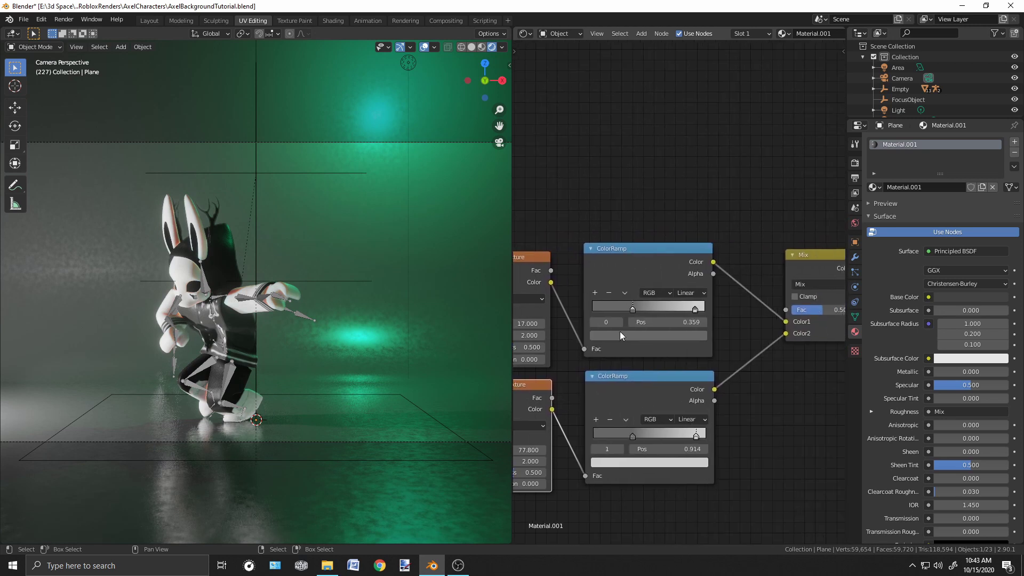
{"action": "left_click", "coordinate": [632, 436]}
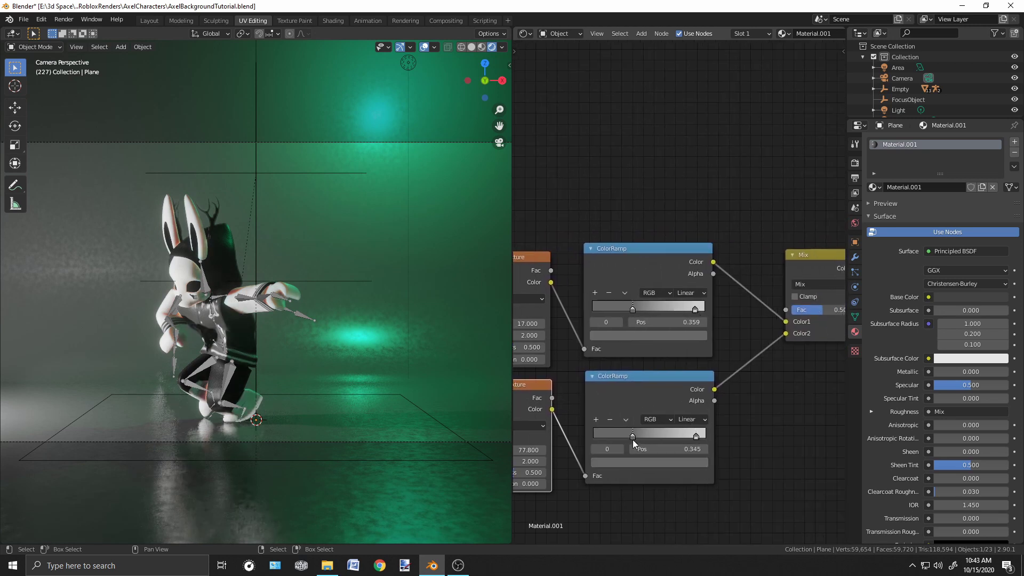
{"action": "left_click", "coordinate": [640, 461]}
{"action": "mouse_move", "coordinate": [685, 354]}
{"action": "left_mouse_down"}
{"action": "mouse_move", "coordinate": [684, 383]}
{"action": "mouse_move", "coordinate": [684, 321]}
{"action": "mouse_move", "coordinate": [684, 375]}
{"action": "mouse_move", "coordinate": [684, 367]}
{"action": "left_mouse_up"}
{"action": "middle_click_drag", "start_coordinate": [775, 355], "coordinate": [637, 388]}
{"action": "left_click_drag", "start_coordinate": [692, 341], "coordinate": [726, 342]}
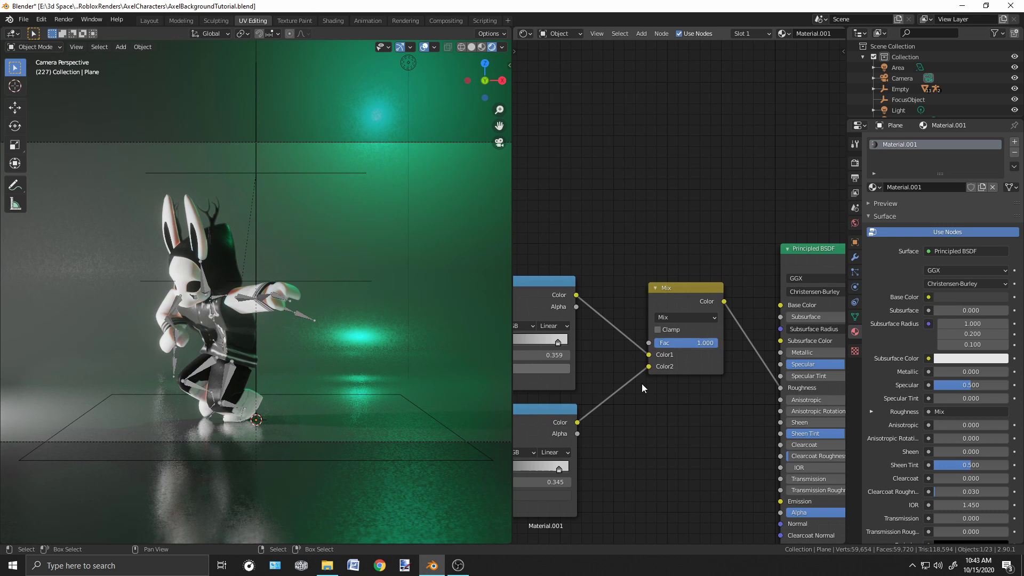
Move the lower ColorRamp's dark stop to position 0.364 and lighten its color to a value of 0.549.
{"action": "middle_click_drag", "start_coordinate": [642, 383], "coordinate": [744, 370]}
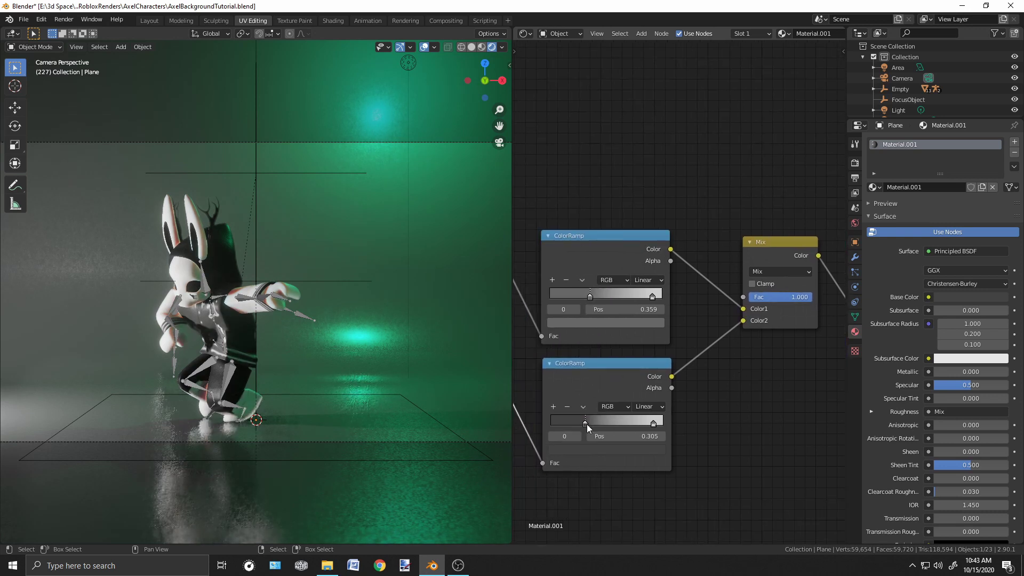
{"action": "left_click_drag", "start_coordinate": [586, 423], "coordinate": [594, 420]}
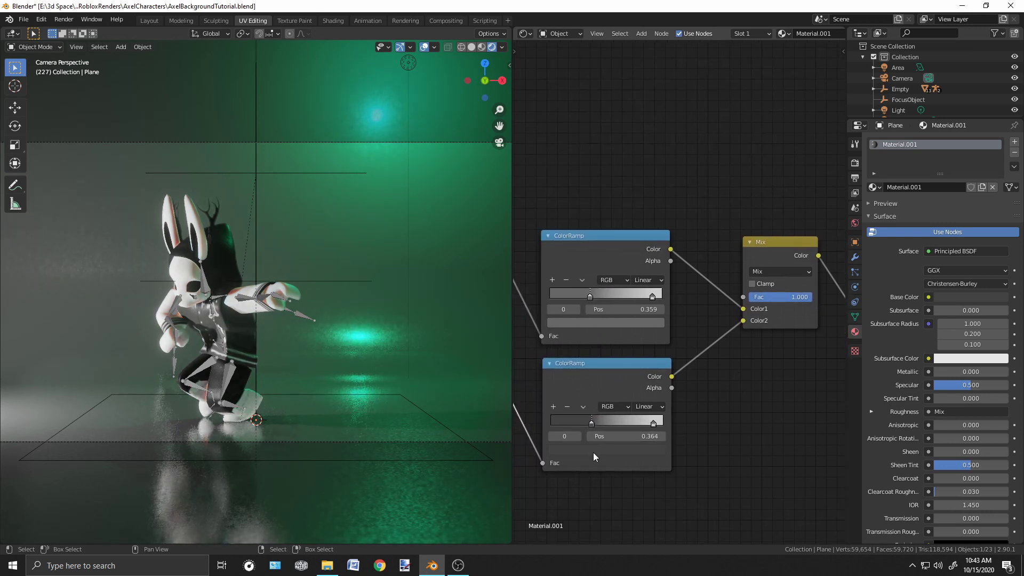
{"action": "left_click", "coordinate": [593, 451]}
{"action": "left_click_drag", "start_coordinate": [639, 353], "coordinate": [640, 335]}
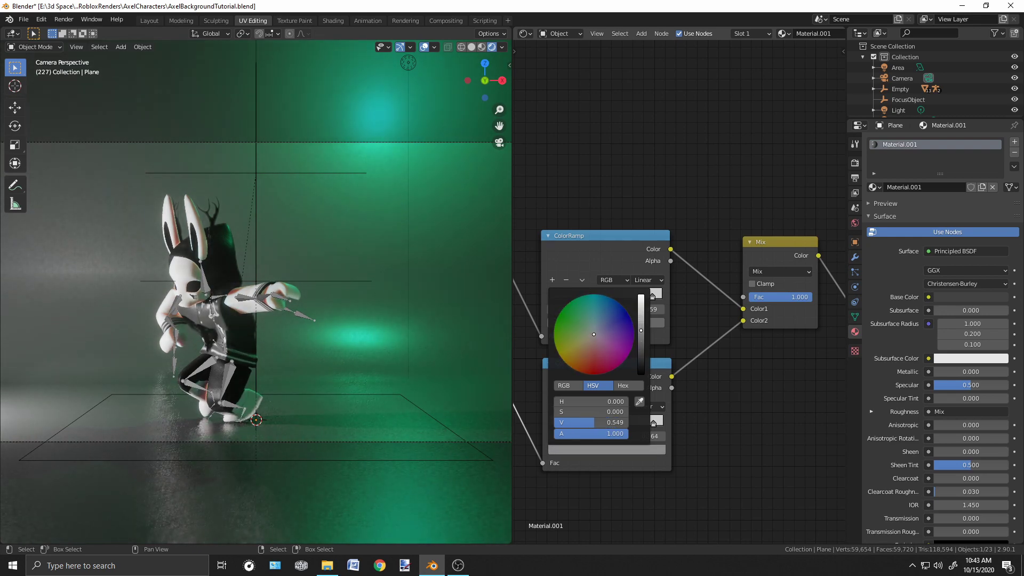
Change the Mix node's blending mode to Overlay.
{"action": "left_click", "coordinate": [798, 270]}
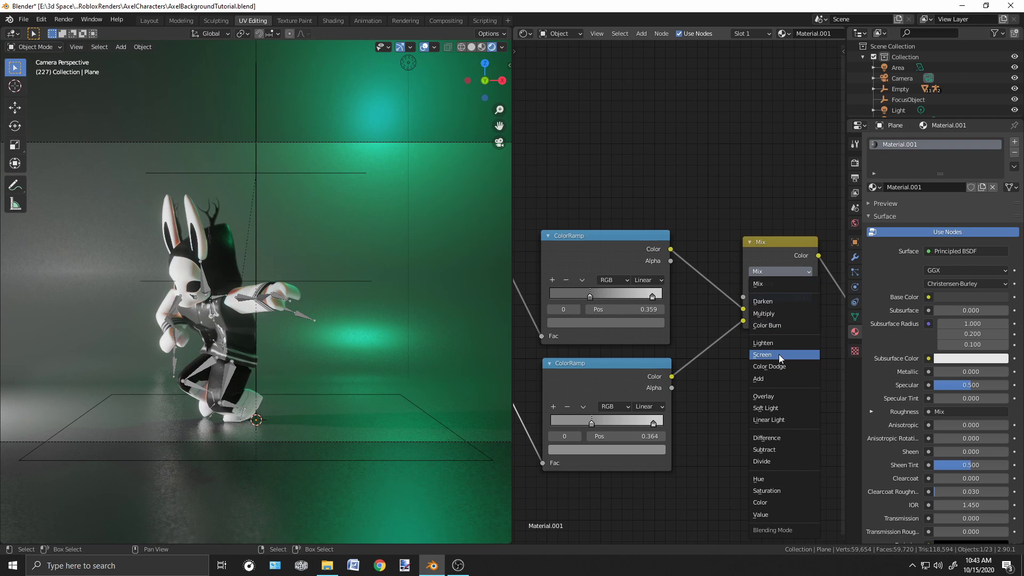
{"action": "left_click", "coordinate": [763, 396]}
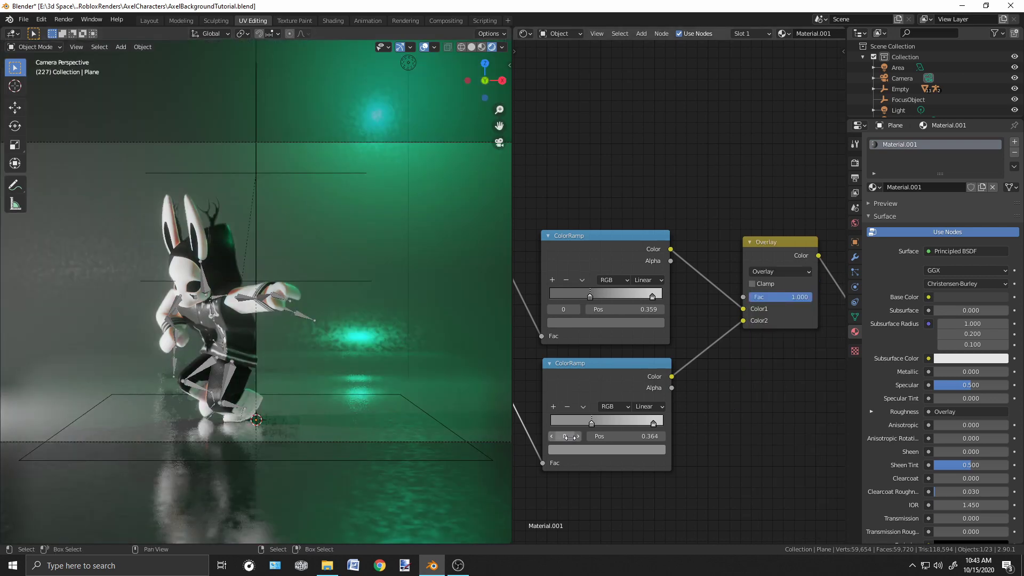
Move the lower ColorRamp's dark stop to position 0.405 and lighten the upper ColorRamp's dark stop to a value of 0.689.
{"action": "mouse_move", "coordinate": [591, 423]}
{"action": "left_mouse_down"}
{"action": "mouse_move", "coordinate": [608, 423]}
{"action": "mouse_move", "coordinate": [578, 421]}
{"action": "mouse_move", "coordinate": [596, 421]}
{"action": "left_mouse_up"}
{"action": "left_click", "coordinate": [587, 320]}
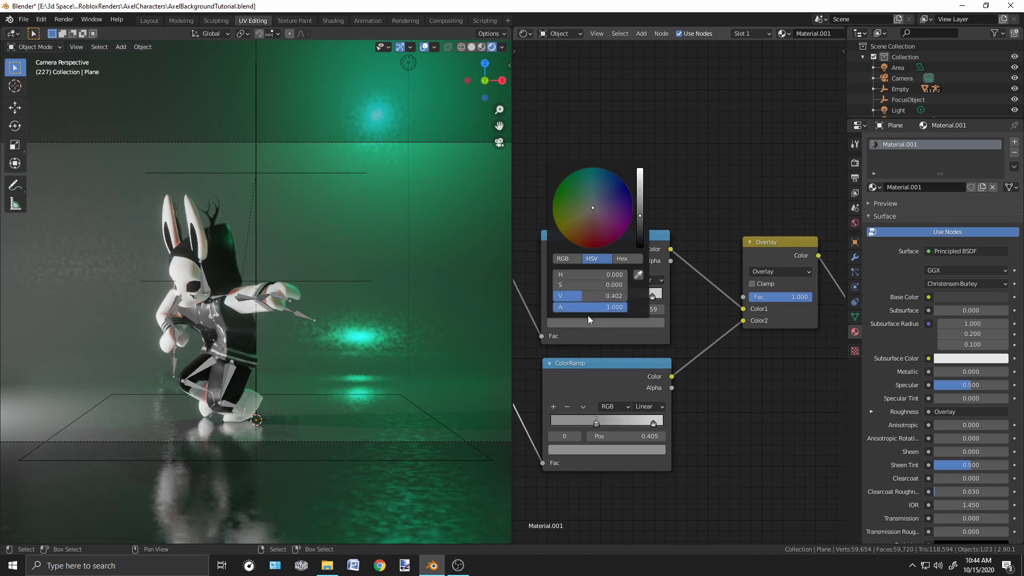
{"action": "left_click_drag", "start_coordinate": [641, 217], "coordinate": [640, 194]}
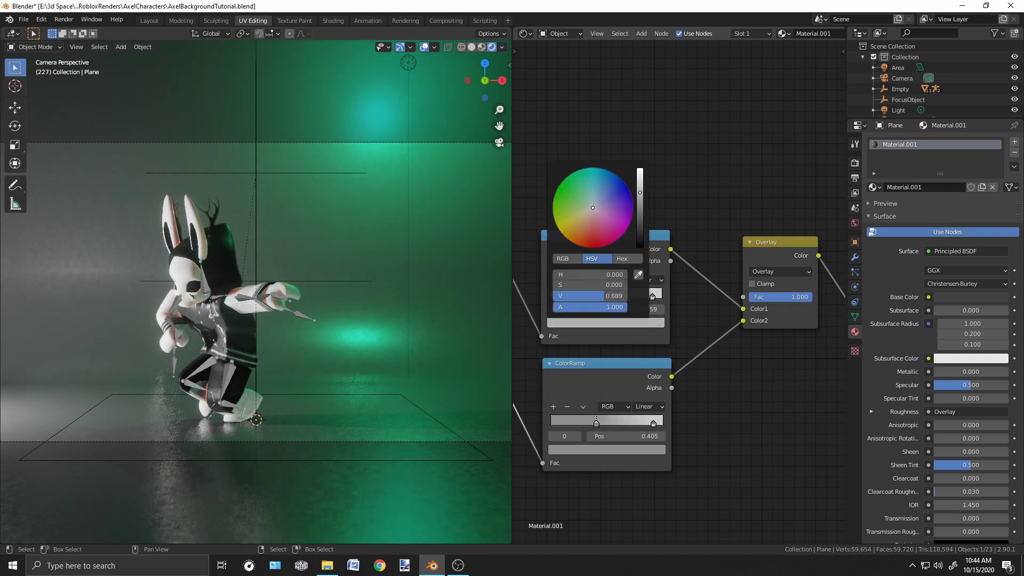
Make room by moving the Overlay node away from the Principled BSDF and add a Bump node between them.
{"action": "middle_click_drag", "start_coordinate": [798, 395], "coordinate": [619, 394]}
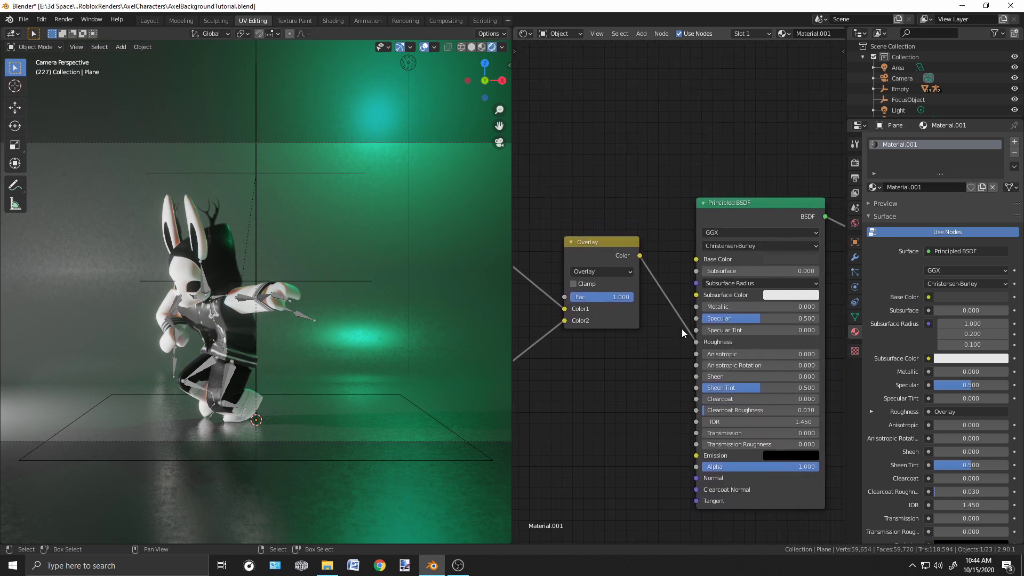
{"action": "left_click_drag", "start_coordinate": [627, 247], "coordinate": [542, 255]}
{"action": "middle_click_drag", "start_coordinate": [591, 225], "coordinate": [710, 209]}
{"action": "key", "text": "shift+a"}
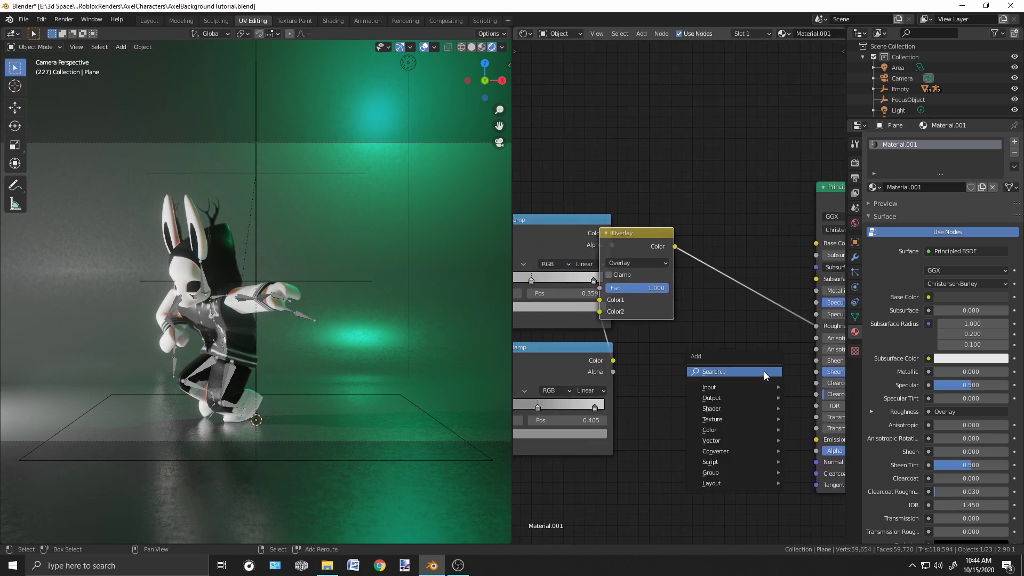
{"action": "left_click", "coordinate": [764, 371]}
{"action": "type", "text": "bump"}
{"action": "key", "text": "Return"}
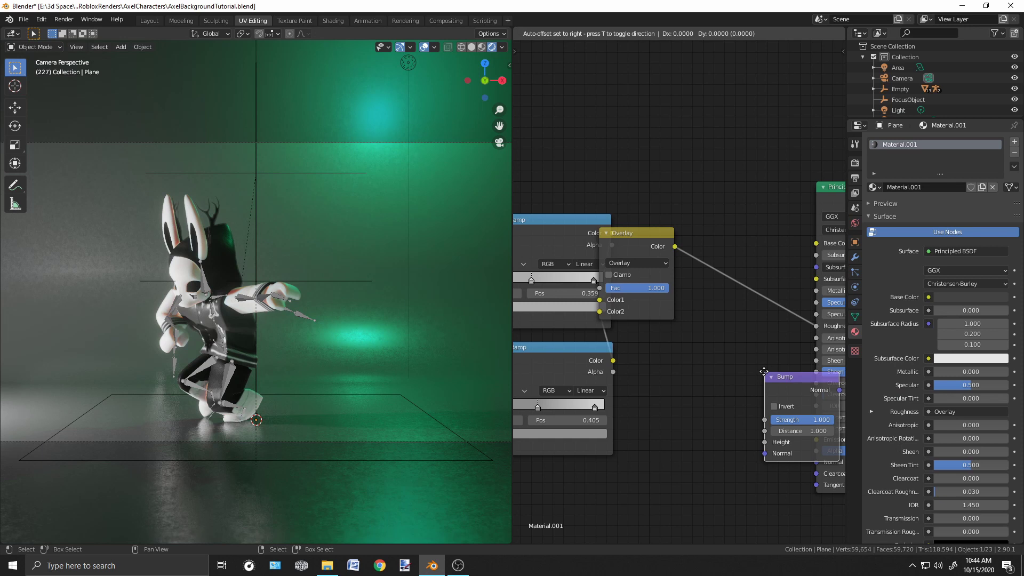
{"action": "left_click", "coordinate": [697, 318]}
Link the Overlay node's Color into the Bump node's Height and the Bump's Normal into the Principled BSDF's Normal.
{"action": "left_click_drag", "start_coordinate": [675, 246], "coordinate": [692, 374]}
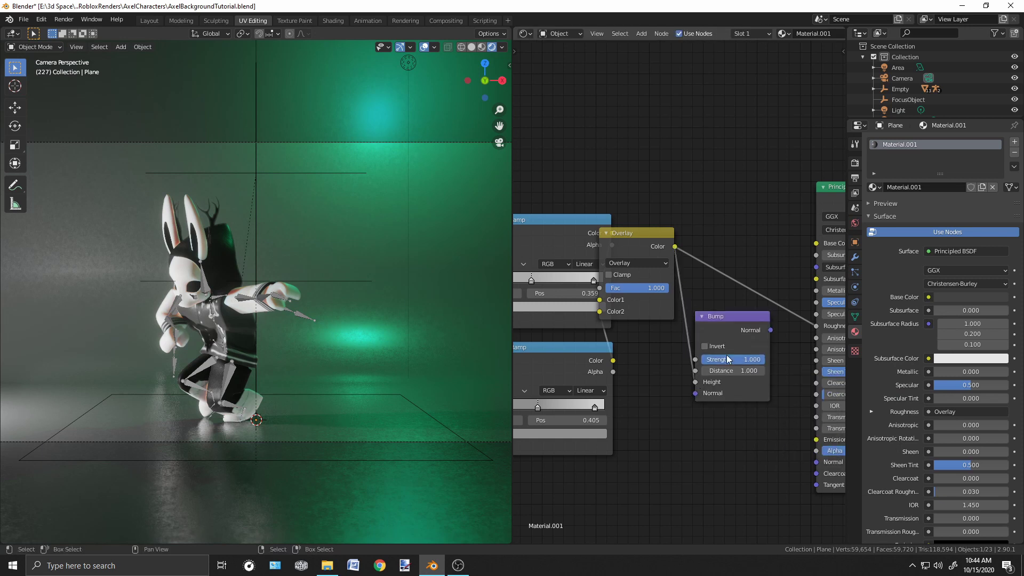
{"action": "middle_click_drag", "start_coordinate": [726, 360], "coordinate": [577, 340]}
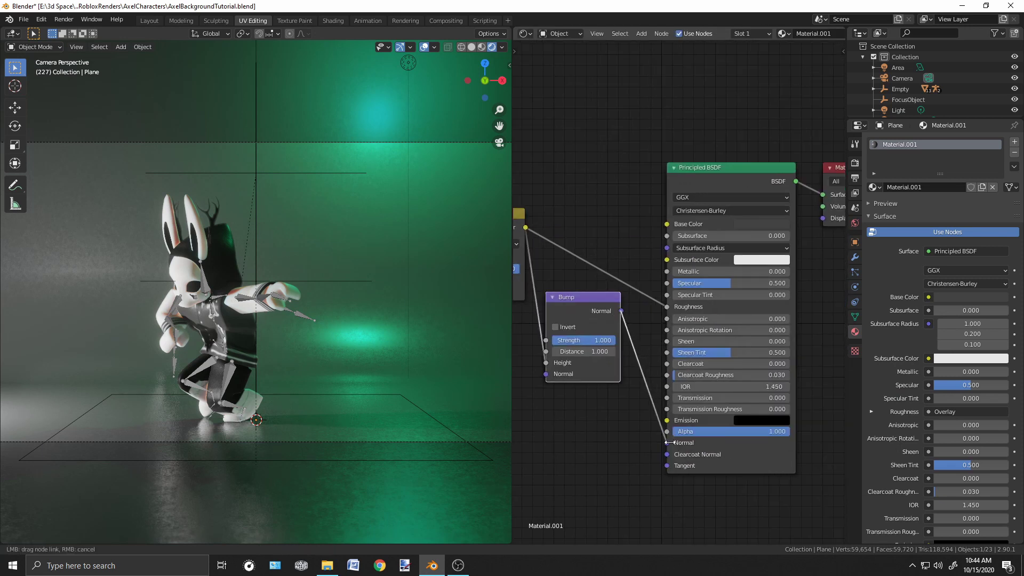
{"action": "left_click_drag", "start_coordinate": [661, 443], "coordinate": [667, 443]}
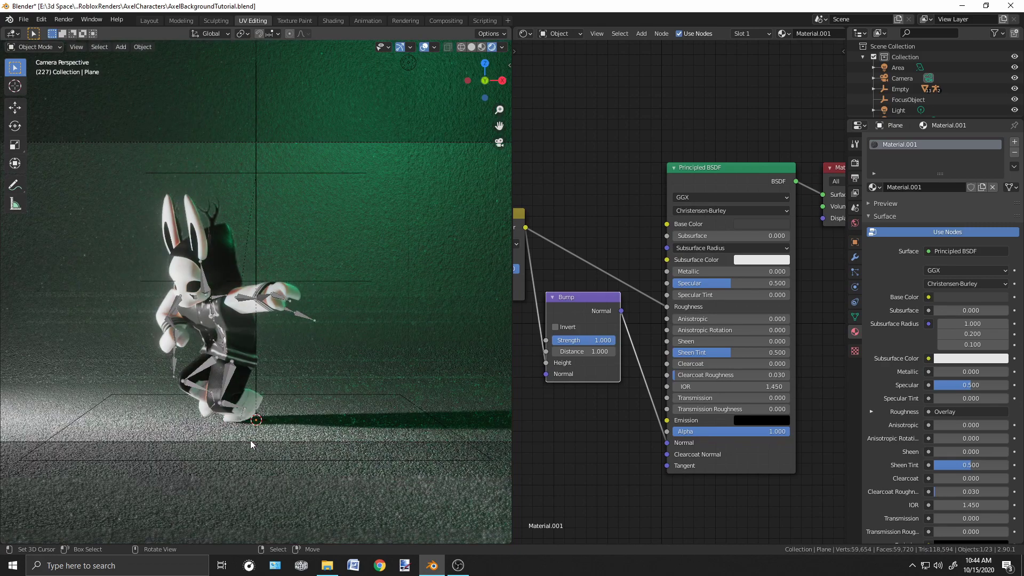
Inspect the backdrop's bumpy surface up close and set the Bump node's strength to 0.050.
{"action": "middle_click_drag", "start_coordinate": [367, 395], "coordinate": [331, 456]}
{"action": "scroll", "coordinate": [329, 455], "scroll_direction": "up", "scroll_amount": 6}
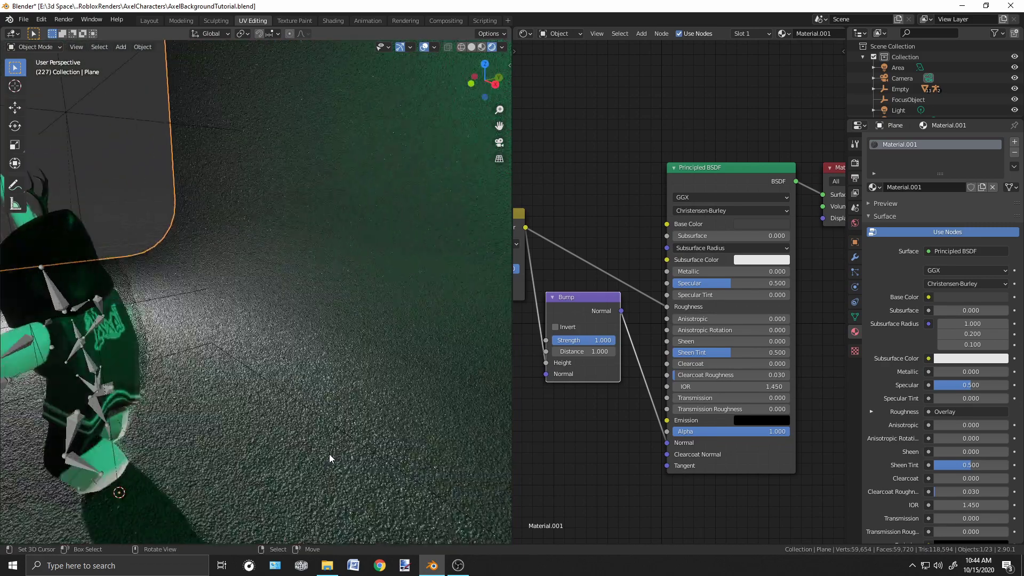
{"action": "left_click_drag", "start_coordinate": [607, 340], "coordinate": [562, 340]}
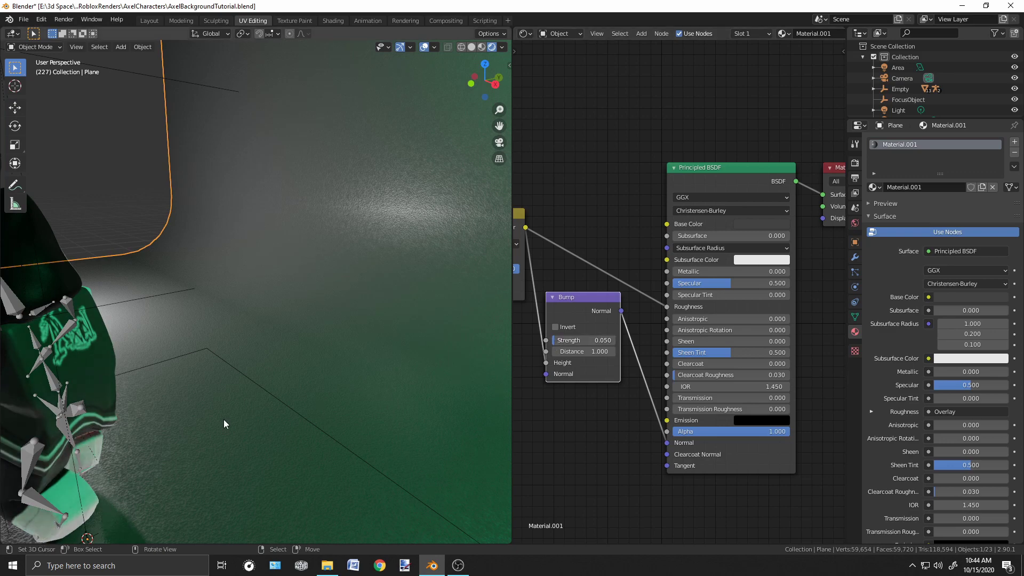
Check the backdrop from the camera view, render the current frame as a still image and close the render result.
{"action": "middle_click_drag", "start_coordinate": [224, 422], "coordinate": [396, 341]}
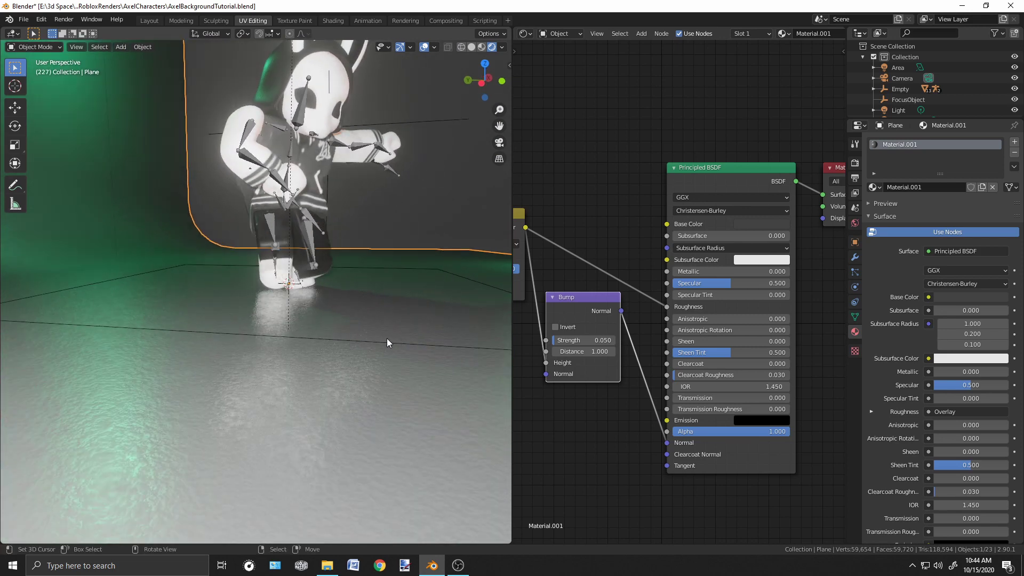
{"action": "key", "text": "KP_0"}
{"action": "middle_click_drag", "start_coordinate": [229, 431], "coordinate": [270, 338], "text": "shift"}
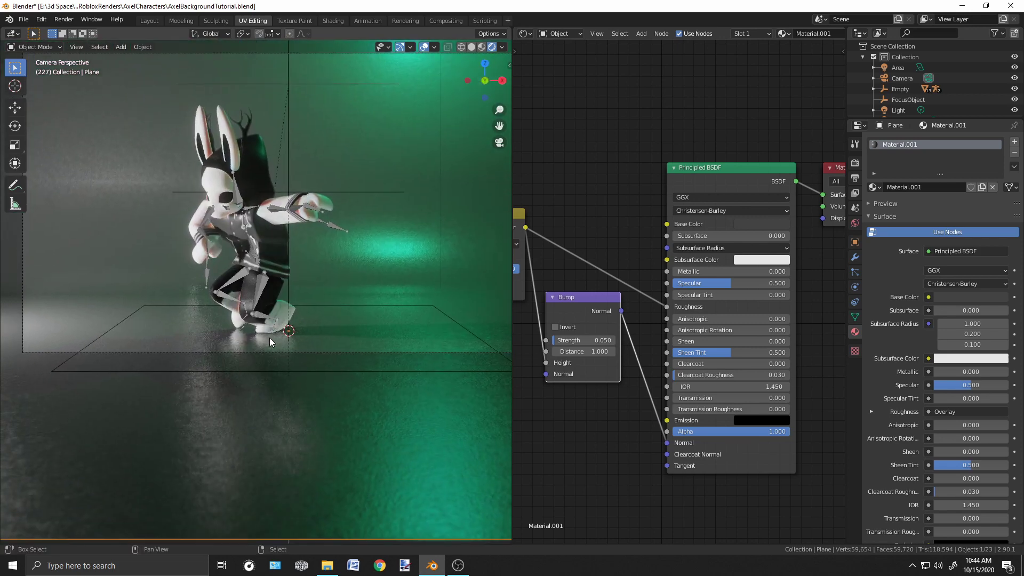
{"action": "scroll", "coordinate": [270, 354], "scroll_direction": "down", "scroll_amount": 3}
{"action": "scroll", "coordinate": [270, 352], "scroll_direction": "up", "scroll_amount": 4}
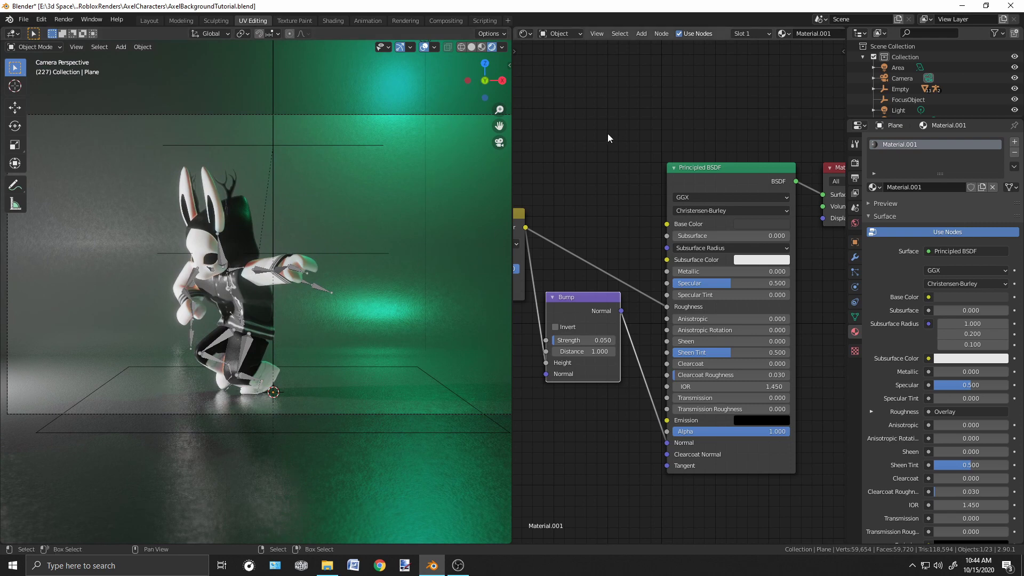
{"action": "scroll", "coordinate": [715, 206], "scroll_direction": "down", "scroll_amount": 5}
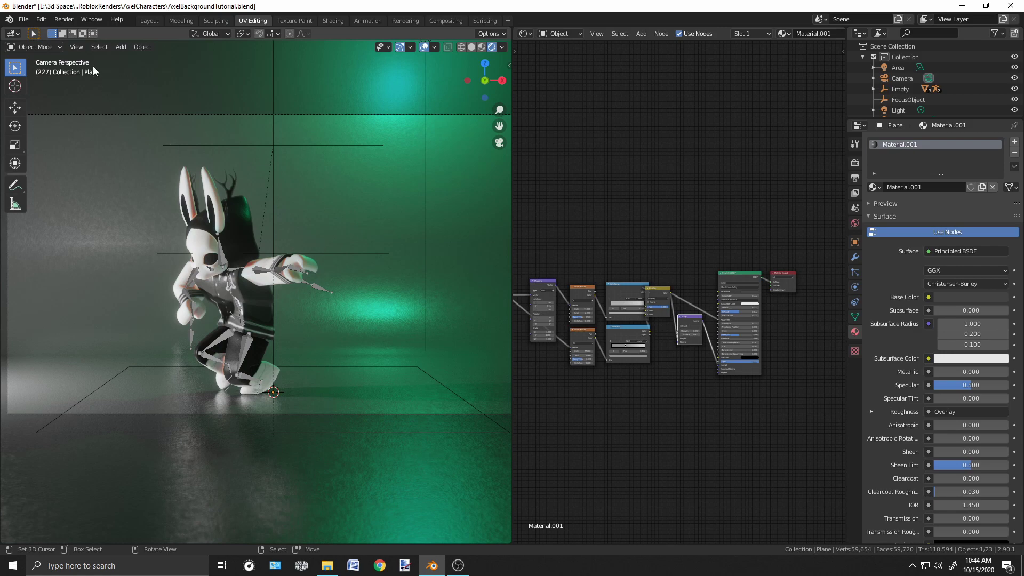
{"action": "left_click", "coordinate": [63, 19]}
{"action": "left_click", "coordinate": [80, 31]}
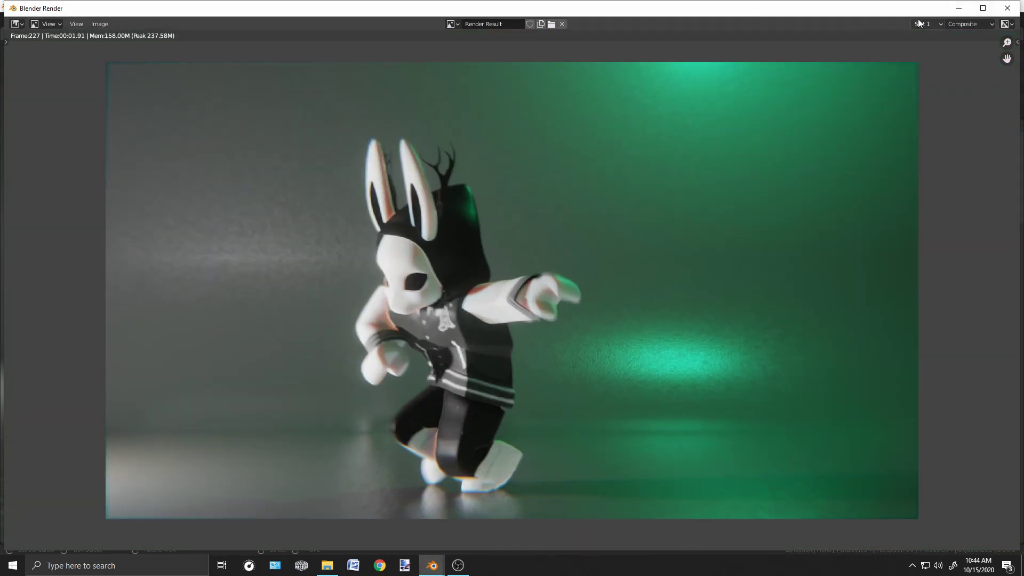
{"action": "key", "text": "Escape"}
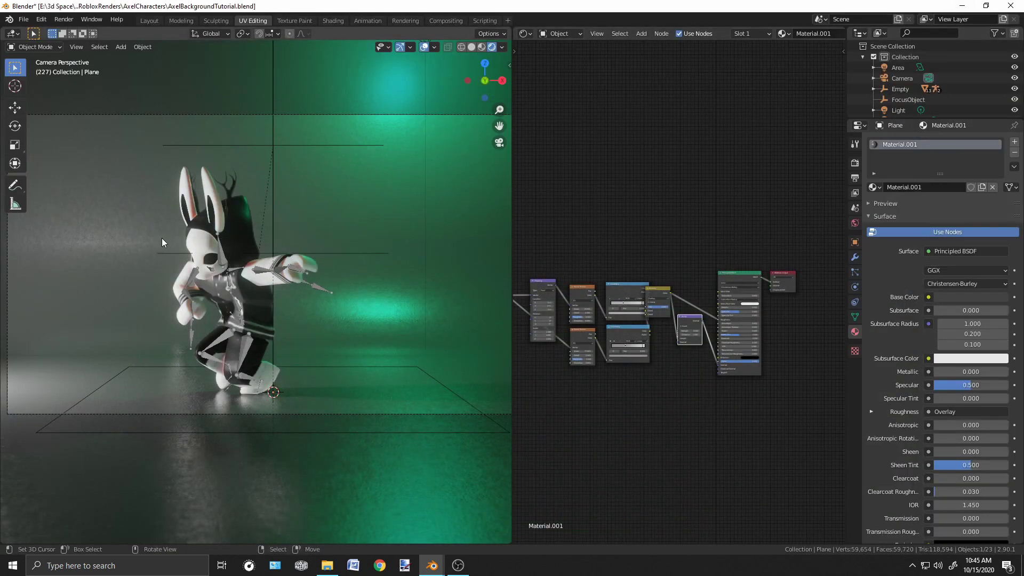
Examine the whole curved backdrop with its lights and the complete material node tree.
{"action": "middle_click_drag", "start_coordinate": [267, 226], "coordinate": [357, 262]}
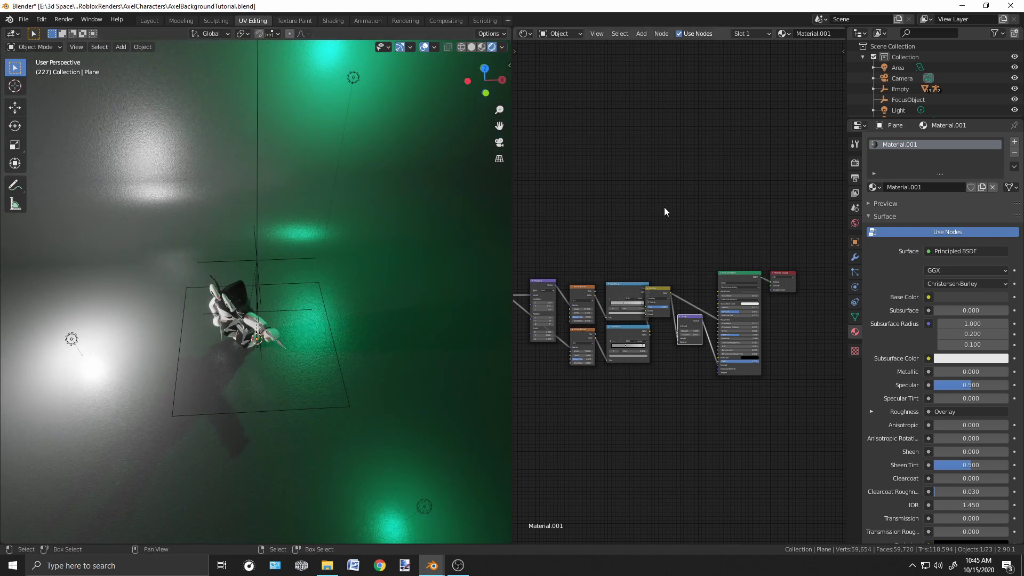
{"action": "middle_click_drag", "start_coordinate": [663, 206], "coordinate": [719, 200]}
{"action": "scroll", "coordinate": [710, 206], "scroll_direction": "down", "scroll_amount": 3}
{"action": "middle_click_drag", "start_coordinate": [288, 367], "coordinate": [351, 273]}
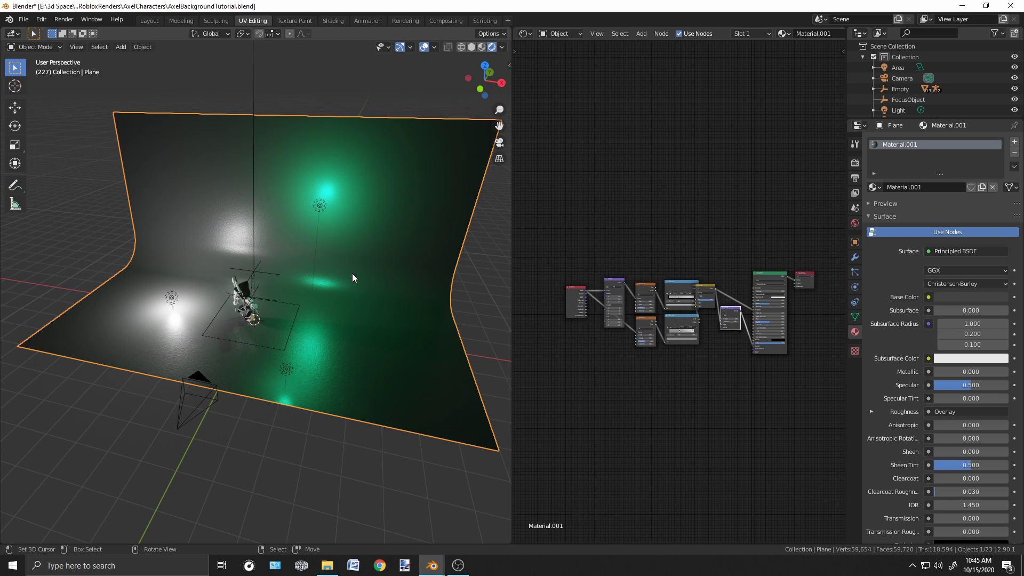
{"action": "middle_click_drag", "start_coordinate": [352, 272], "coordinate": [342, 238]}
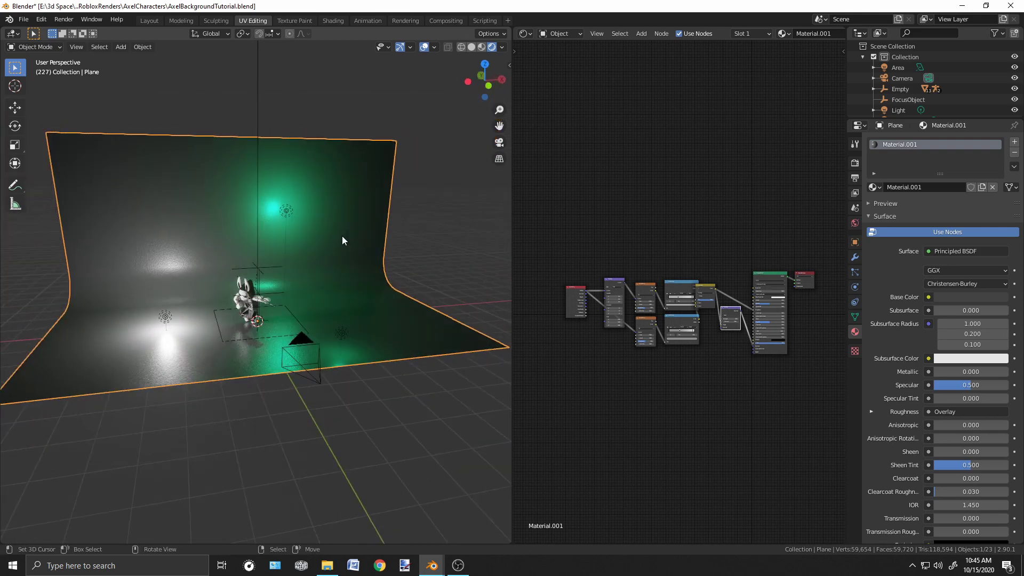